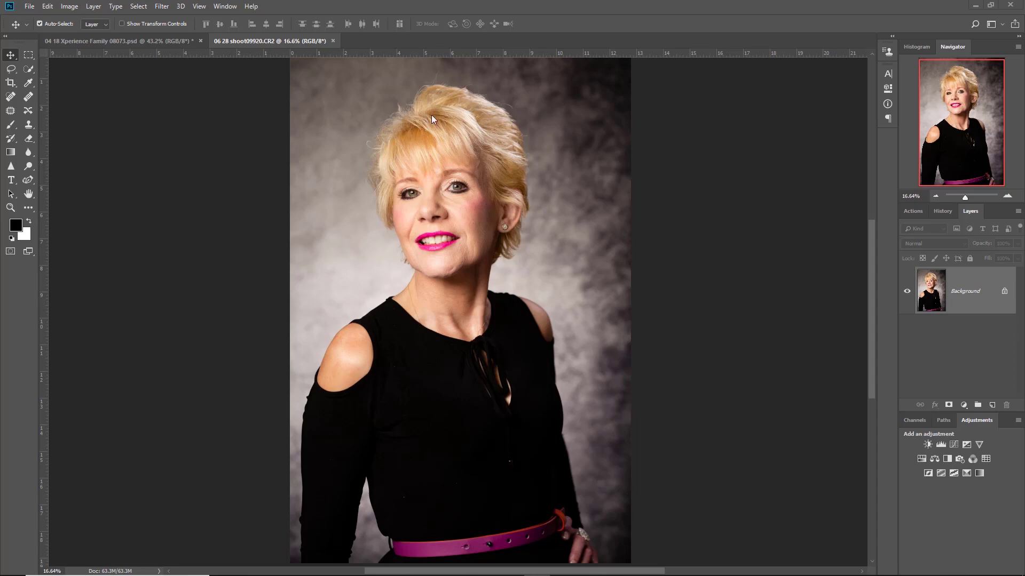
- Add a new empty layer above the Background for the hair retouching
{"action": "scroll", "coordinate": [497, 134], "scroll_direction": "up", "scroll_amount": 5}
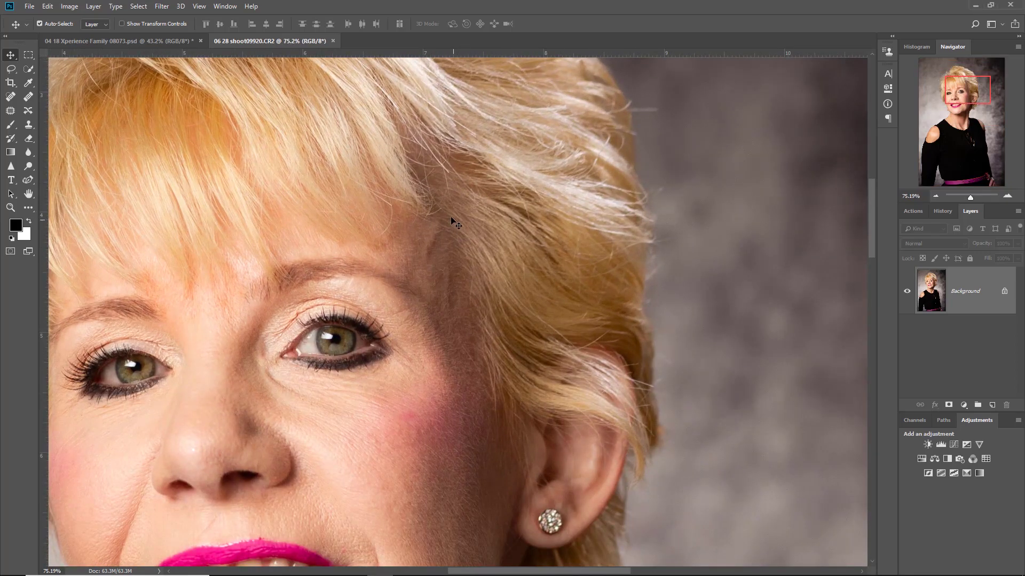
{"action": "left_click_drag", "start_coordinate": [422, 197], "coordinate": [608, 487]}
{"action": "left_click_drag", "start_coordinate": [338, 334], "coordinate": [345, 410]}
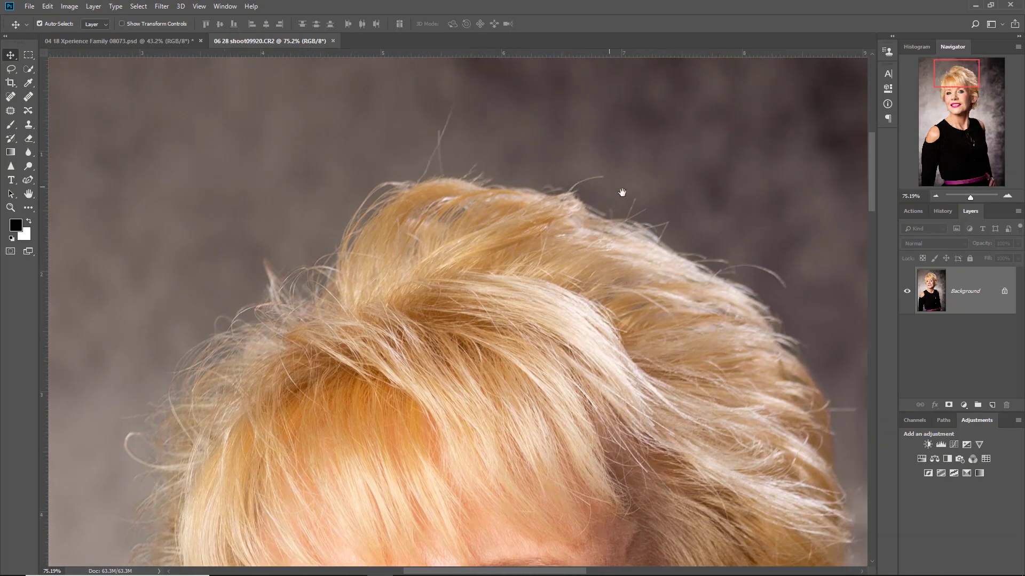
{"action": "left_click_drag", "start_coordinate": [604, 309], "coordinate": [533, 300]}
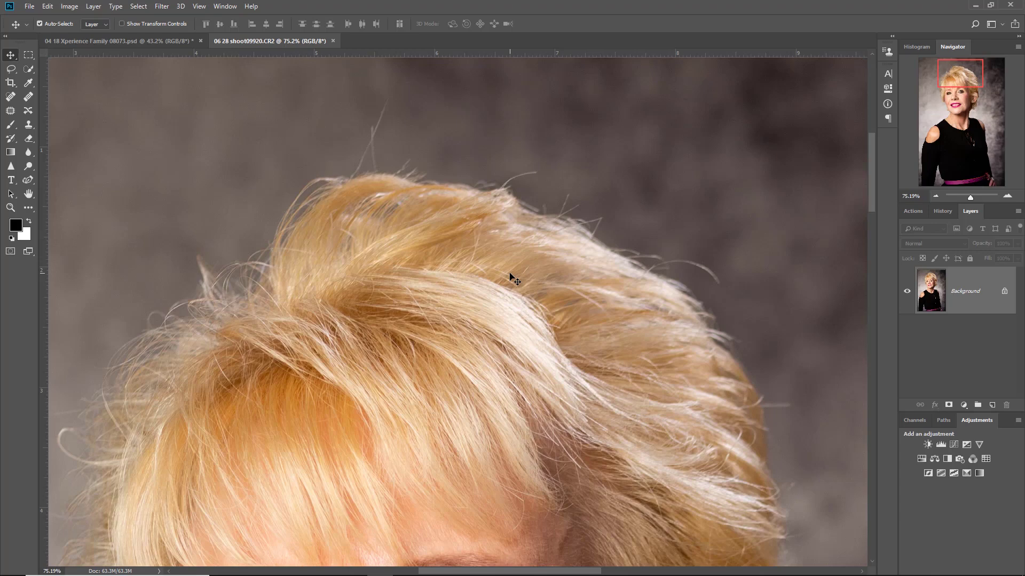
{"action": "left_click", "coordinate": [993, 406]}
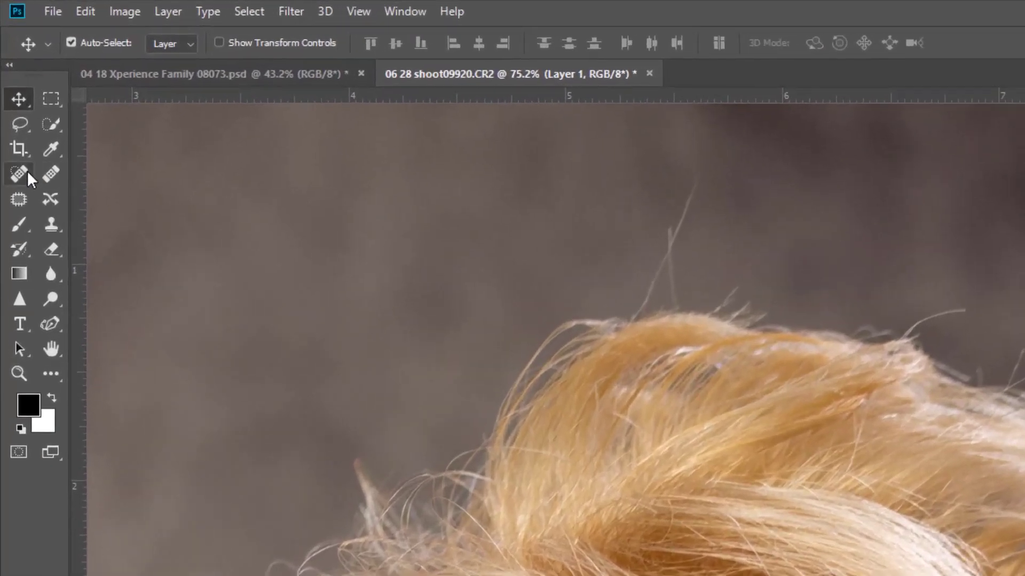
- Remove the long stray hairs standing up above the crown with the Content-Aware Spot Healing Brush at size 15, sampling all layers
{"action": "left_click", "coordinate": [10, 96]}
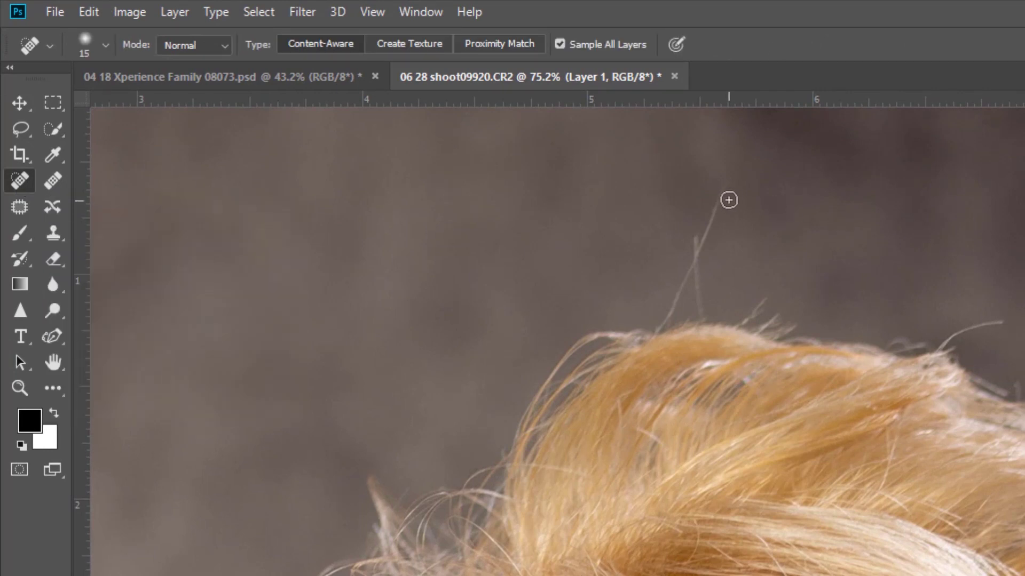
{"action": "mouse_move", "coordinate": [719, 199]}
{"action": "left_mouse_down"}
{"action": "mouse_move", "coordinate": [697, 238]}
{"action": "mouse_move", "coordinate": [696, 256]}
{"action": "mouse_move", "coordinate": [712, 260]}
{"action": "mouse_move", "coordinate": [697, 319]}
{"action": "left_mouse_up"}
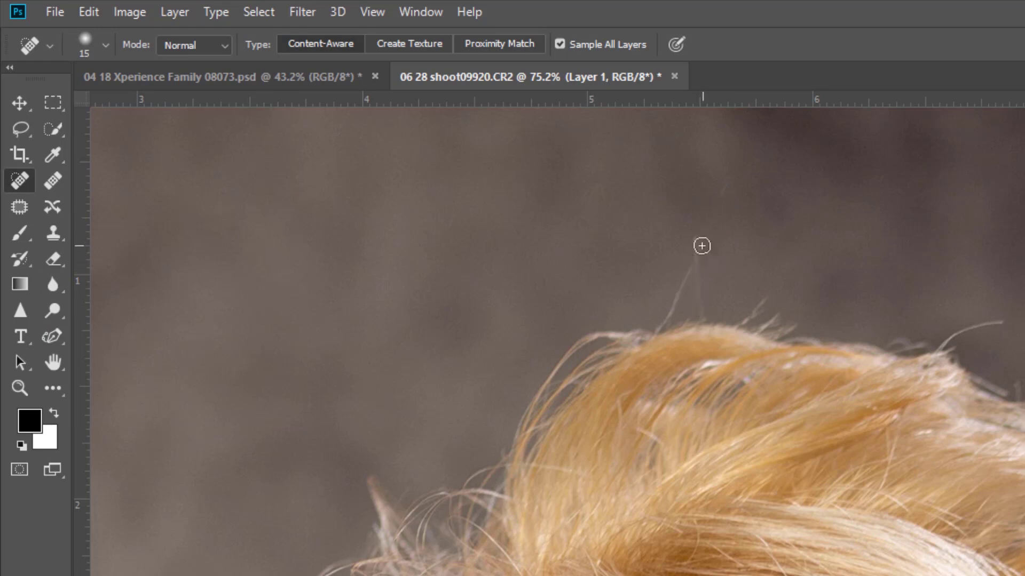
{"action": "left_click", "coordinate": [694, 243]}
{"action": "left_click_drag", "start_coordinate": [697, 267], "coordinate": [705, 293]}
{"action": "mouse_move", "coordinate": [694, 243]}
{"action": "left_mouse_down"}
{"action": "mouse_move", "coordinate": [702, 274]}
{"action": "mouse_move", "coordinate": [669, 315]}
{"action": "left_mouse_up"}
{"action": "left_click_drag", "start_coordinate": [691, 266], "coordinate": [691, 270]}
{"action": "left_click_drag", "start_coordinate": [693, 230], "coordinate": [696, 263]}
{"action": "left_click_drag", "start_coordinate": [693, 270], "coordinate": [657, 337]}
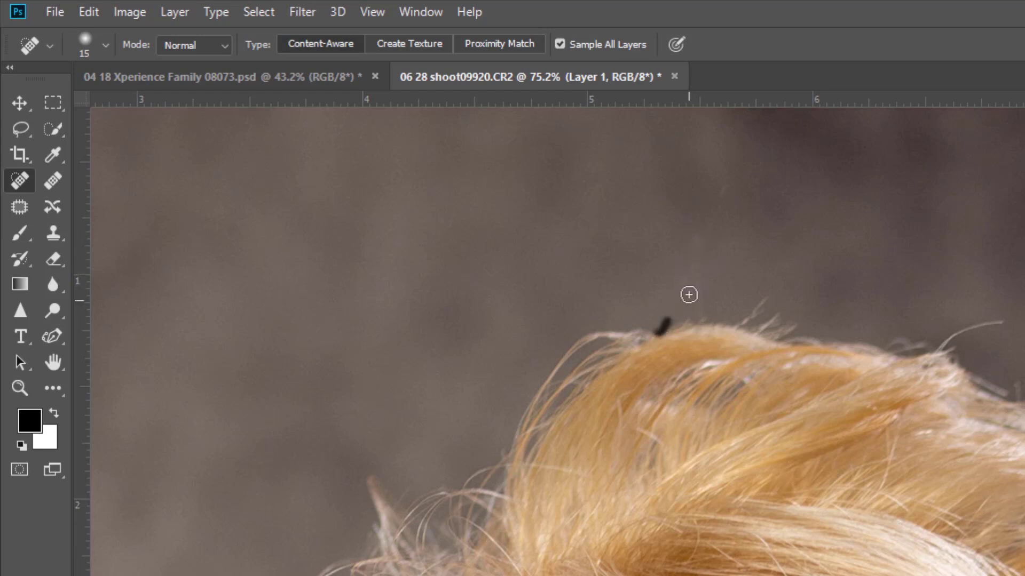
{"action": "left_click_drag", "start_coordinate": [696, 289], "coordinate": [711, 323]}
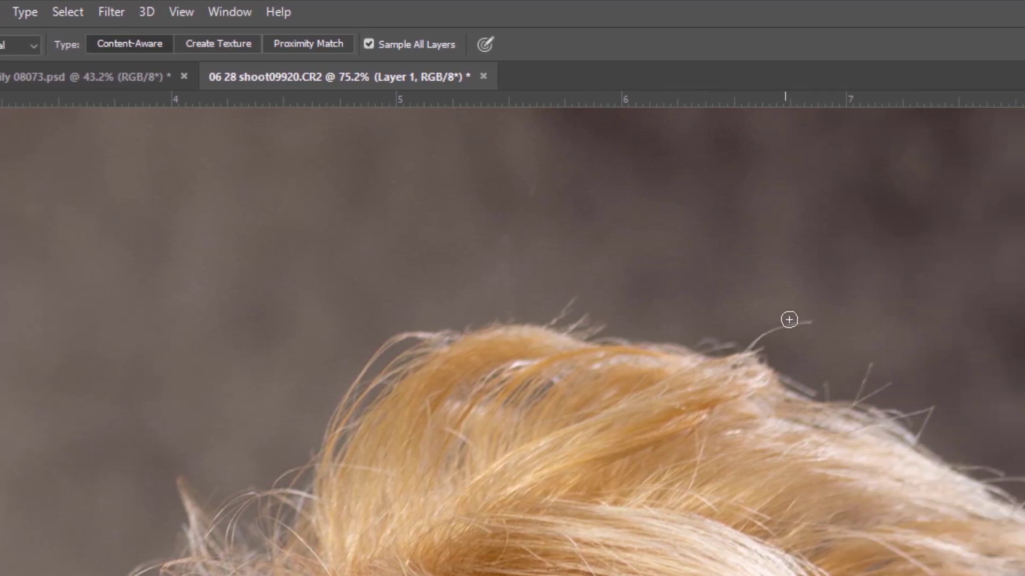
- Heal away the thin flyaway hairs sticking out of the crown just right of its peak
{"action": "left_click_drag", "start_coordinate": [1002, 321], "coordinate": [935, 340]}
{"action": "mouse_move", "coordinate": [717, 319]}
{"action": "left_mouse_down"}
{"action": "mouse_move", "coordinate": [680, 333]}
{"action": "mouse_move", "coordinate": [652, 349]}
{"action": "mouse_move", "coordinate": [686, 339]}
{"action": "mouse_move", "coordinate": [650, 350]}
{"action": "left_mouse_up"}
{"action": "left_click_drag", "start_coordinate": [782, 359], "coordinate": [764, 400]}
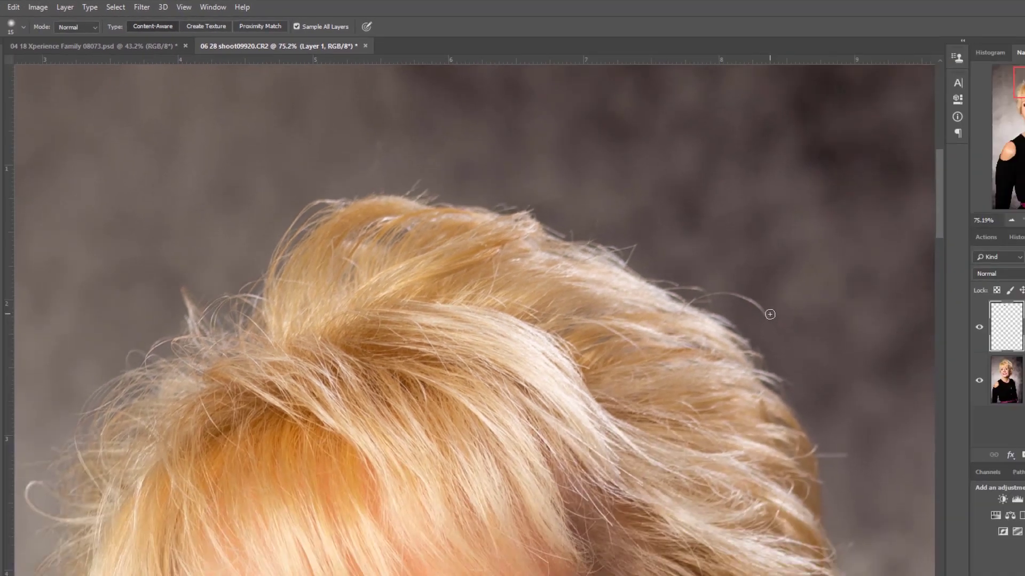
- Heal out the curved stray hair at the crown's upper right and the straight one at the right edge of the hair
{"action": "mouse_move", "coordinate": [769, 314]}
{"action": "left_mouse_down"}
{"action": "mouse_move", "coordinate": [734, 297]}
{"action": "mouse_move", "coordinate": [763, 303]}
{"action": "left_mouse_up"}
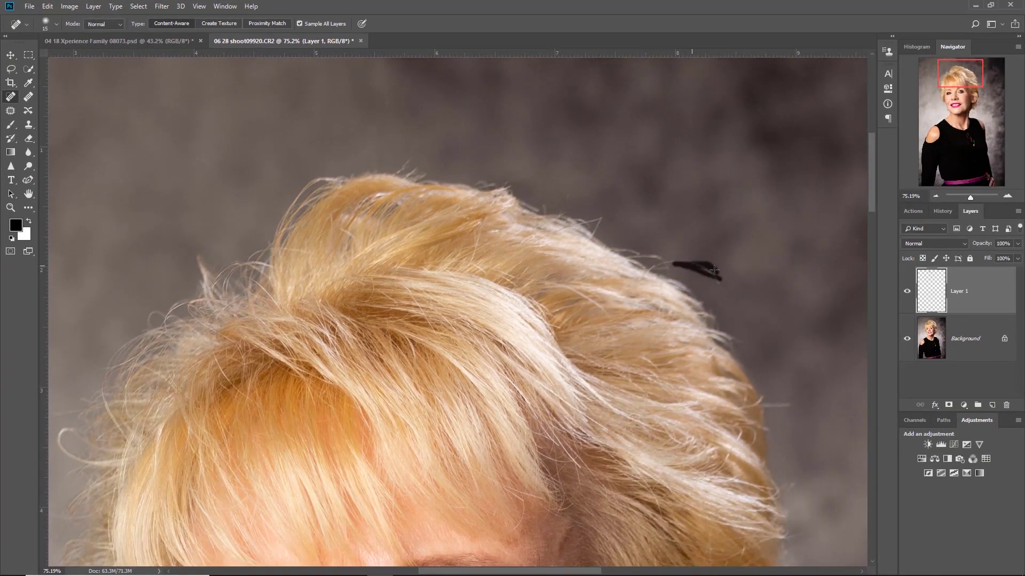
{"action": "mouse_move", "coordinate": [710, 269]}
{"action": "left_mouse_down"}
{"action": "mouse_move", "coordinate": [672, 264]}
{"action": "mouse_move", "coordinate": [692, 264]}
{"action": "mouse_move", "coordinate": [656, 267]}
{"action": "mouse_move", "coordinate": [689, 265]}
{"action": "mouse_move", "coordinate": [665, 258]}
{"action": "left_mouse_up"}
{"action": "mouse_move", "coordinate": [702, 262]}
{"action": "left_mouse_down"}
{"action": "mouse_move", "coordinate": [663, 260]}
{"action": "mouse_move", "coordinate": [708, 273]}
{"action": "mouse_move", "coordinate": [656, 257]}
{"action": "left_mouse_up"}
{"action": "mouse_move", "coordinate": [661, 258]}
{"action": "left_mouse_down"}
{"action": "mouse_move", "coordinate": [635, 257]}
{"action": "mouse_move", "coordinate": [651, 260]}
{"action": "left_mouse_up"}
{"action": "mouse_move", "coordinate": [661, 256]}
{"action": "left_mouse_down"}
{"action": "mouse_move", "coordinate": [615, 252]}
{"action": "mouse_move", "coordinate": [664, 261]}
{"action": "mouse_move", "coordinate": [652, 260]}
{"action": "left_mouse_up"}
{"action": "left_click", "coordinate": [628, 253]}
{"action": "left_click_drag", "start_coordinate": [786, 402], "coordinate": [760, 404]}
- Clone sampled background over the light flyaways along the right edge of the hair, using a size 20 Clone Stamp in Darken mode
{"action": "left_click_drag", "start_coordinate": [703, 352], "coordinate": [675, 296]}
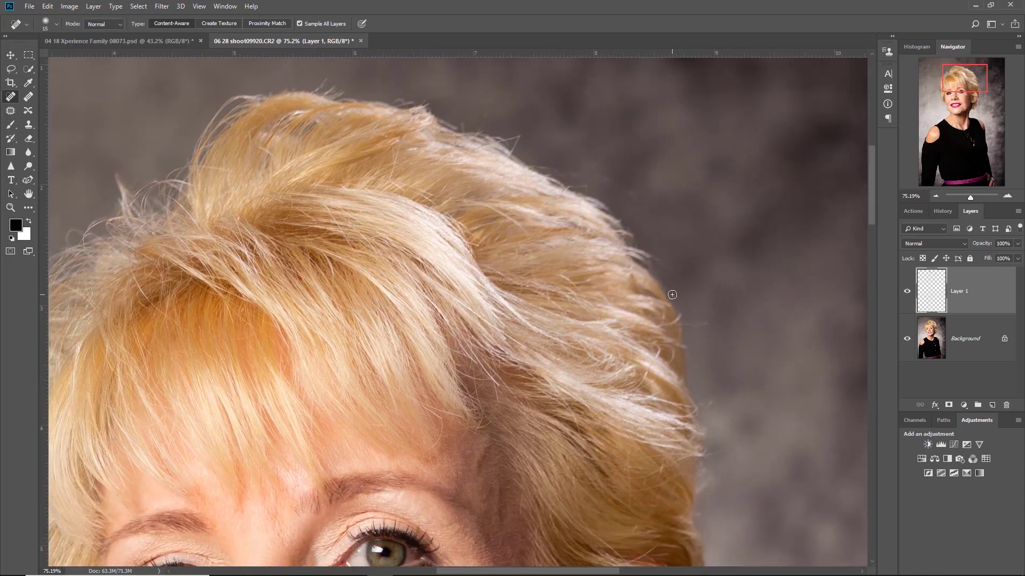
{"action": "key", "text": "s"}
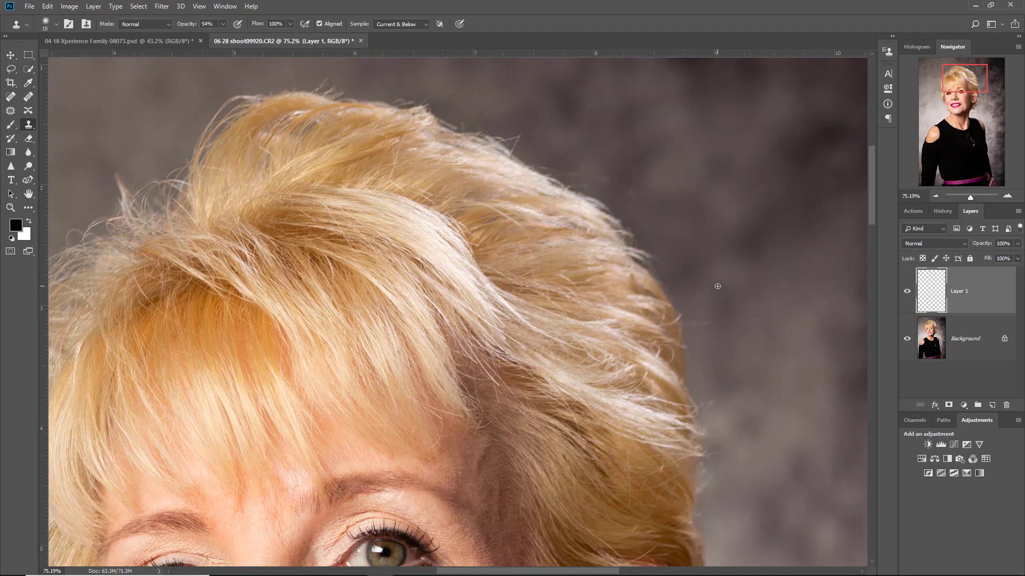
{"action": "left_click", "coordinate": [717, 286], "text": "alt"}
{"action": "key", "text": "["}
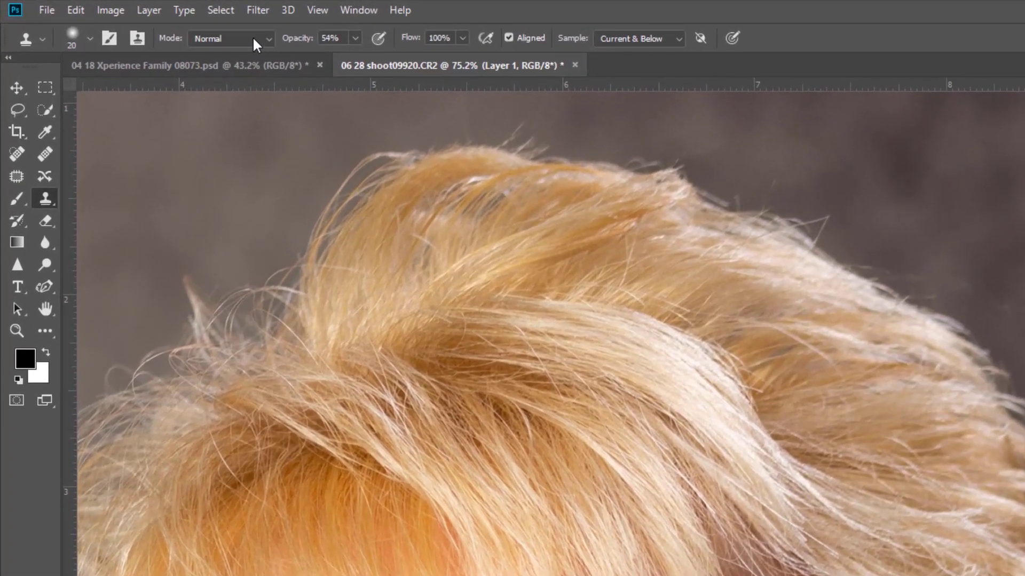
{"action": "left_click", "coordinate": [159, 26]}
{"action": "left_click", "coordinate": [237, 105]}
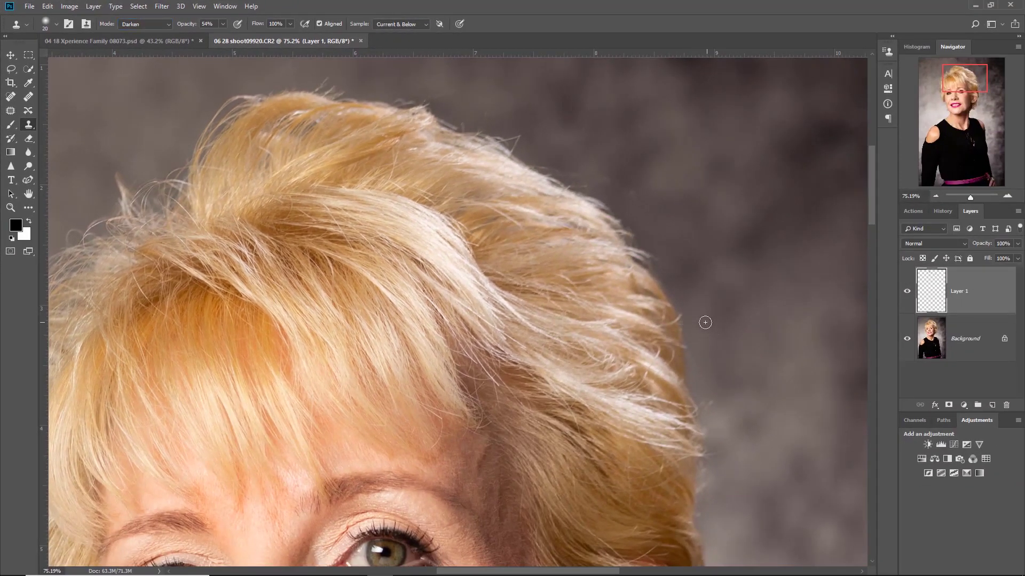
{"action": "left_click_drag", "start_coordinate": [719, 405], "coordinate": [703, 400]}
{"action": "left_click_drag", "start_coordinate": [654, 254], "coordinate": [737, 433]}
- Clone background over the small flyaway hairs at the top of the crown
{"action": "mouse_move", "coordinate": [607, 315]}
{"action": "left_mouse_down"}
{"action": "mouse_move", "coordinate": [605, 325]}
{"action": "mouse_move", "coordinate": [586, 320]}
{"action": "left_mouse_up"}
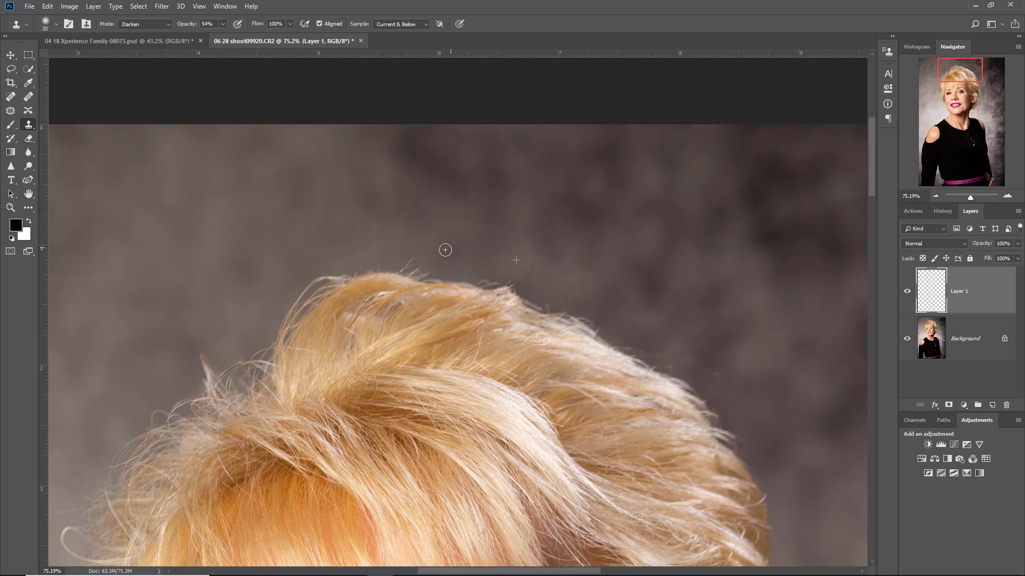
{"action": "mouse_move", "coordinate": [427, 265]}
{"action": "left_mouse_down"}
{"action": "mouse_move", "coordinate": [406, 281]}
{"action": "mouse_move", "coordinate": [408, 256]}
{"action": "left_mouse_up"}
{"action": "left_click_drag", "start_coordinate": [375, 222], "coordinate": [442, 208]}
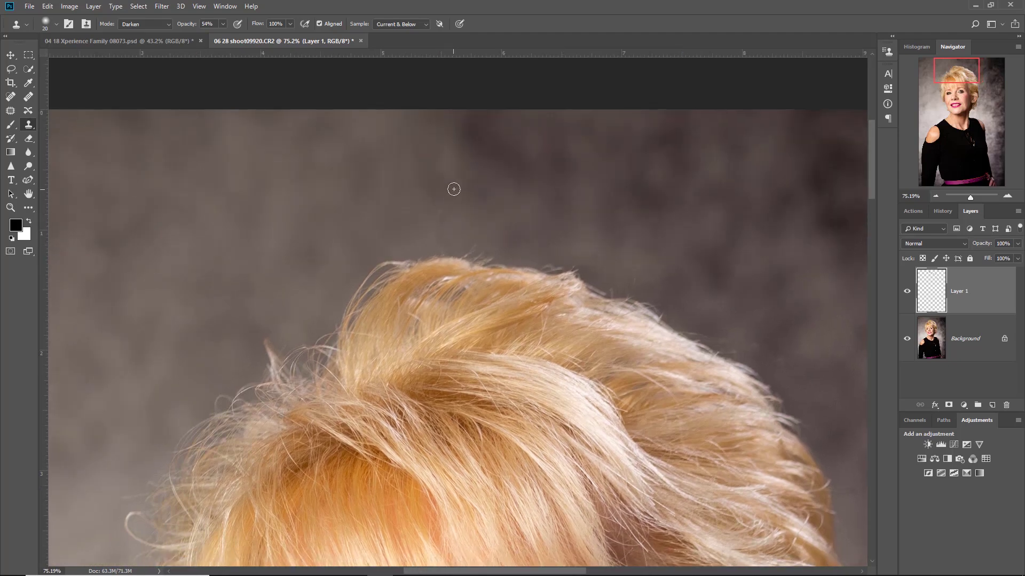
- Clone background over the loose curl and flyaways on the left side of the hair, raising the Clone Stamp opacity to 100%
{"action": "left_click_drag", "start_coordinate": [308, 286], "coordinate": [440, 169]}
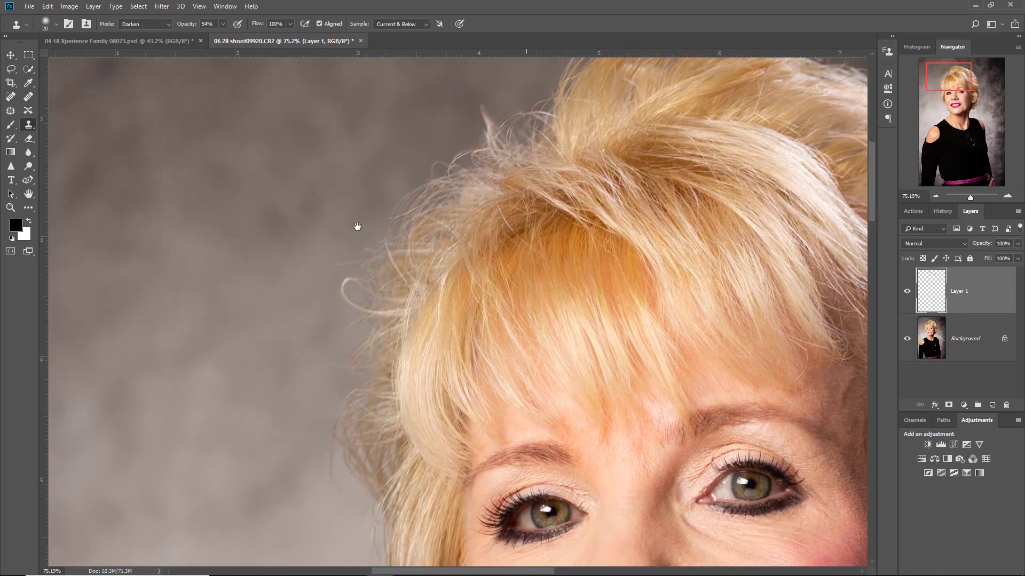
{"action": "left_click_drag", "start_coordinate": [357, 227], "coordinate": [352, 181]}
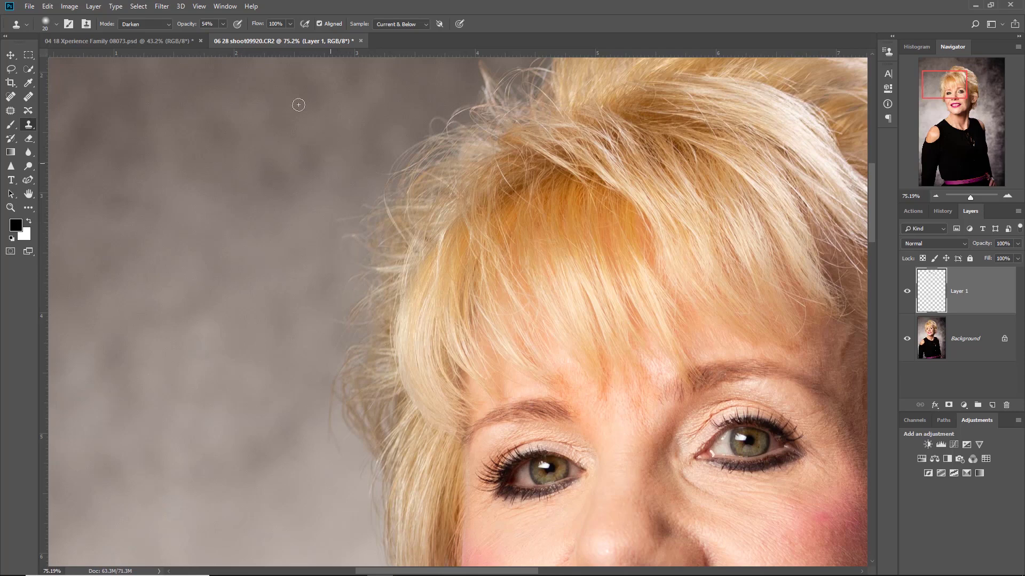
{"action": "left_click", "coordinate": [208, 24]}
{"action": "left_click", "coordinate": [354, 227]}
{"action": "left_click_drag", "start_coordinate": [344, 375], "coordinate": [334, 270]}
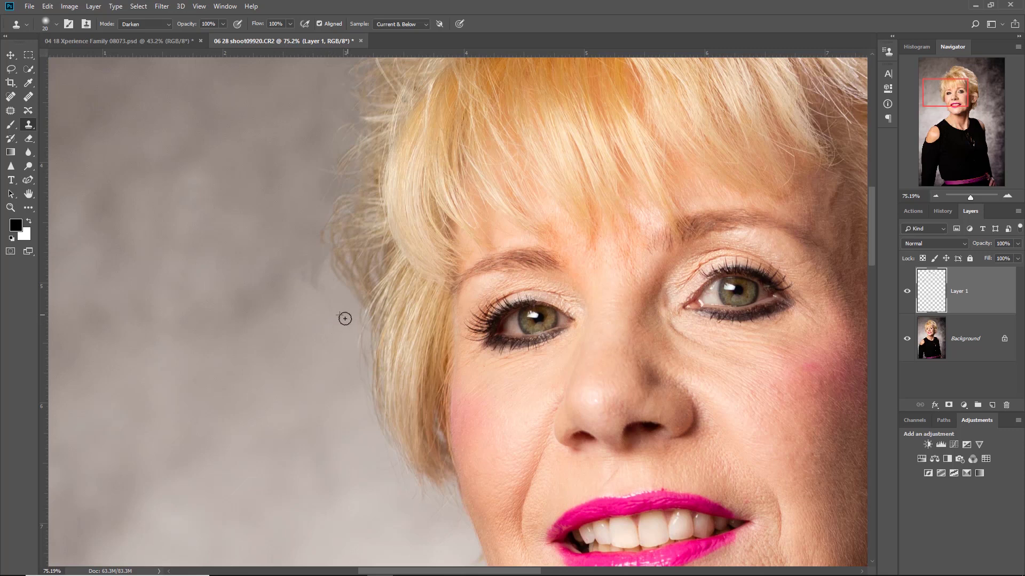
- Heal the wispy stray hairs at the left edge of the hair at eye level with the Spot Healing Brush
{"action": "key", "text": "e"}
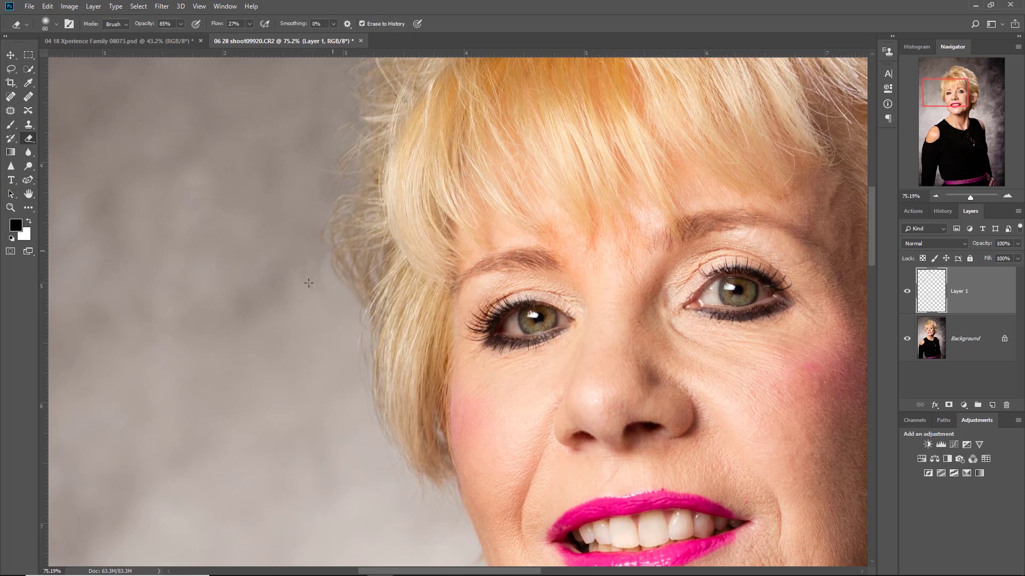
{"action": "key", "text": "s"}
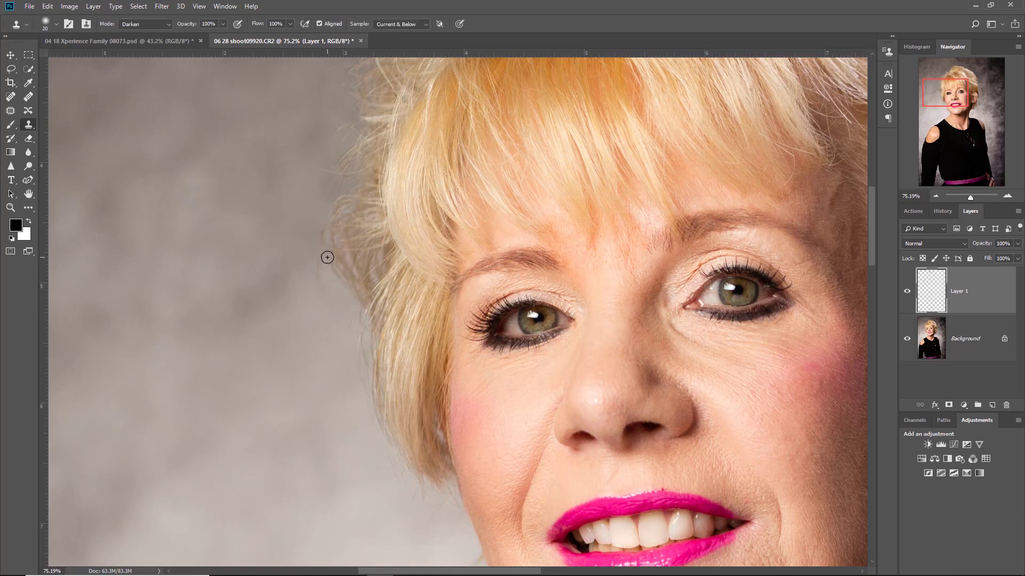
{"action": "left_click", "coordinate": [10, 97]}
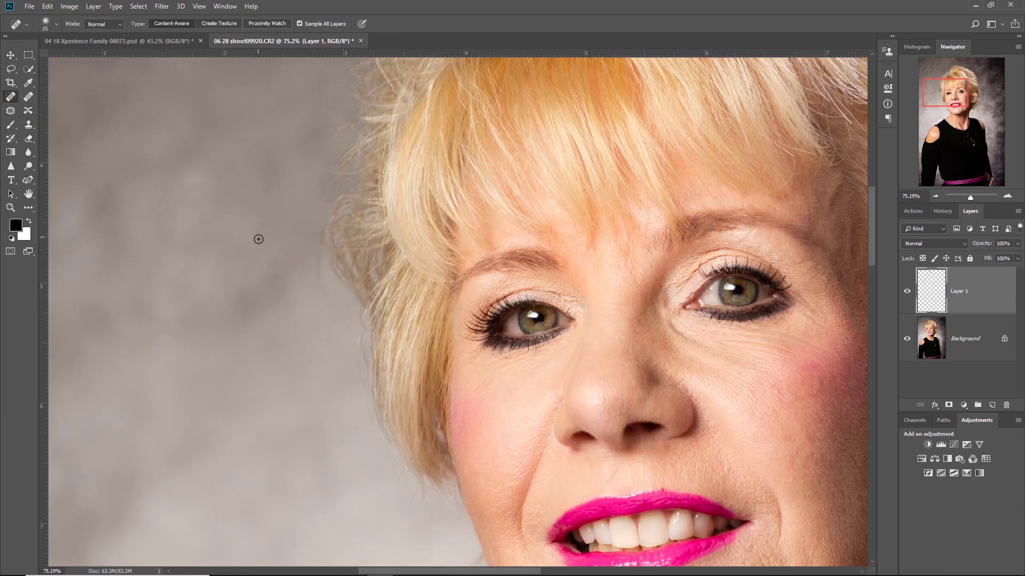
{"action": "mouse_move", "coordinate": [315, 283]}
{"action": "left_mouse_down"}
{"action": "mouse_move", "coordinate": [322, 233]}
{"action": "mouse_move", "coordinate": [323, 255]}
{"action": "left_mouse_up"}
{"action": "mouse_move", "coordinate": [333, 305]}
{"action": "left_mouse_down"}
{"action": "mouse_move", "coordinate": [317, 276]}
{"action": "mouse_move", "coordinate": [335, 291]}
{"action": "mouse_move", "coordinate": [351, 281]}
{"action": "mouse_move", "coordinate": [324, 284]}
{"action": "mouse_move", "coordinate": [324, 255]}
{"action": "left_mouse_up"}
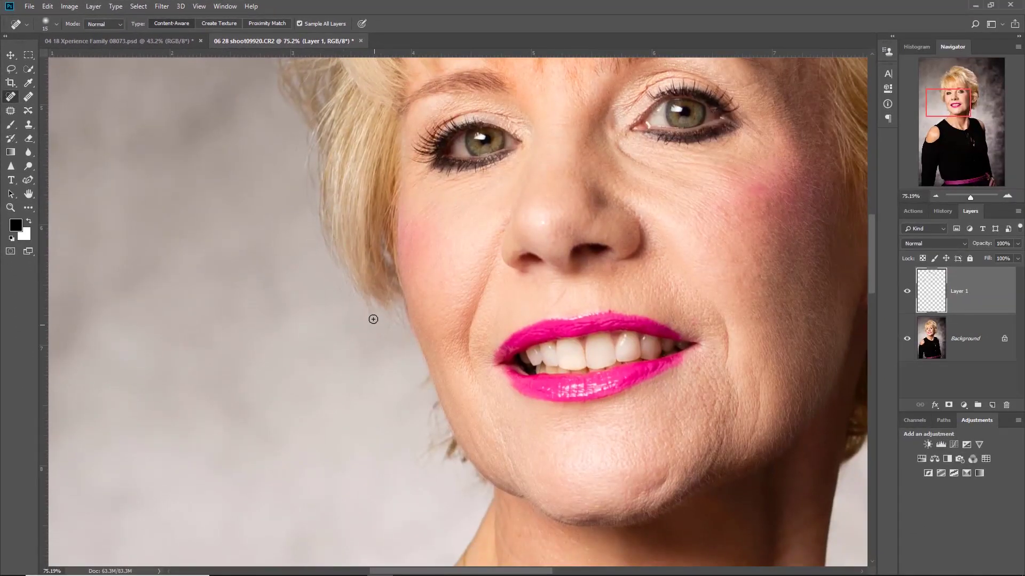
- Heal the flyaway hairs around the lower left hair tips and down toward the jaw
{"action": "mouse_move", "coordinate": [342, 298]}
{"action": "left_mouse_down"}
{"action": "mouse_move", "coordinate": [326, 254]}
{"action": "mouse_move", "coordinate": [340, 301]}
{"action": "mouse_move", "coordinate": [326, 295]}
{"action": "mouse_move", "coordinate": [343, 282]}
{"action": "left_mouse_up"}
{"action": "left_click_drag", "start_coordinate": [369, 320], "coordinate": [331, 274]}
{"action": "left_click_drag", "start_coordinate": [404, 398], "coordinate": [354, 318]}
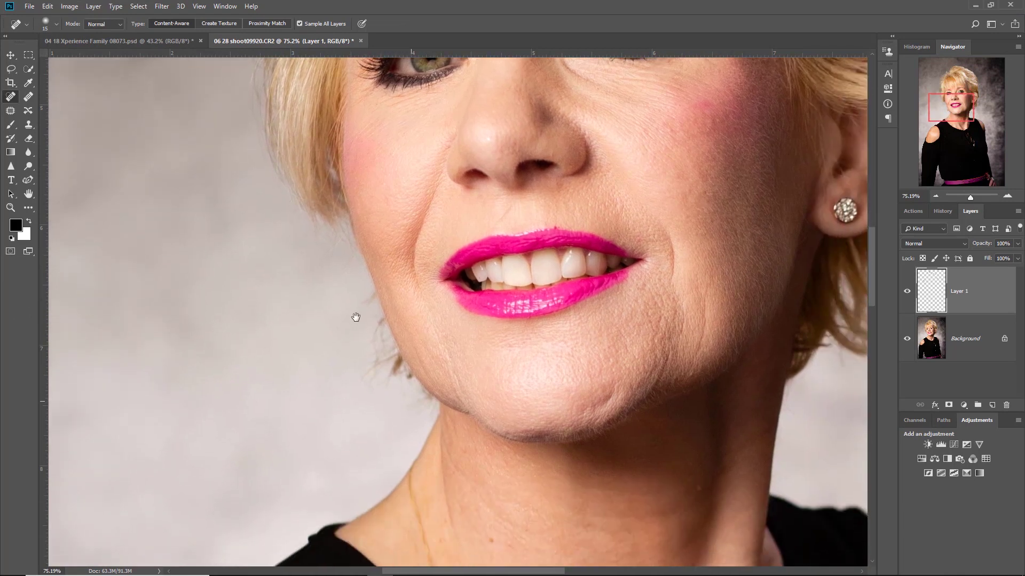
{"action": "left_click_drag", "start_coordinate": [421, 392], "coordinate": [407, 376]}
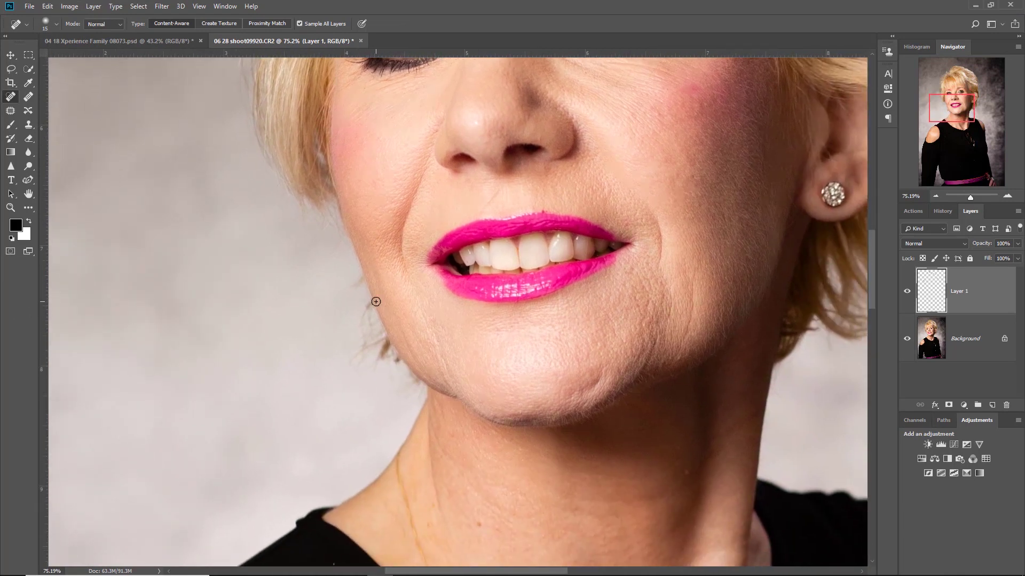
- Heal the loose hair ends beneath the earring on the right side of the neck
{"action": "left_click_drag", "start_coordinate": [535, 289], "coordinate": [429, 298]}
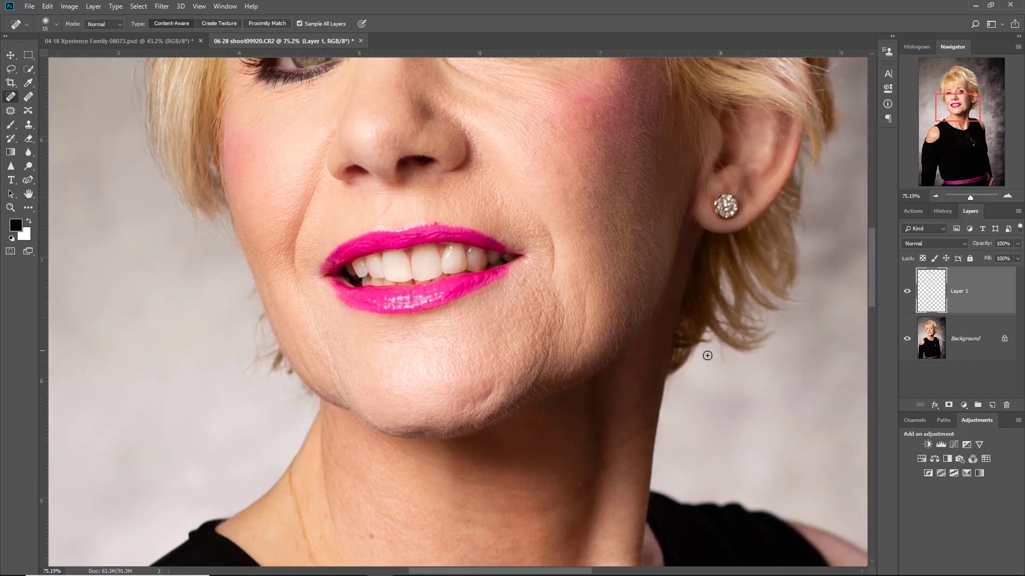
{"action": "left_click_drag", "start_coordinate": [723, 362], "coordinate": [720, 349]}
{"action": "left_click_drag", "start_coordinate": [723, 358], "coordinate": [715, 341]}
{"action": "left_click_drag", "start_coordinate": [715, 346], "coordinate": [710, 338]}
- Add another new layer and trace a closed Curvature Pen path along the left jawline and around the stray hairs beside it
{"action": "left_click", "coordinate": [992, 405]}
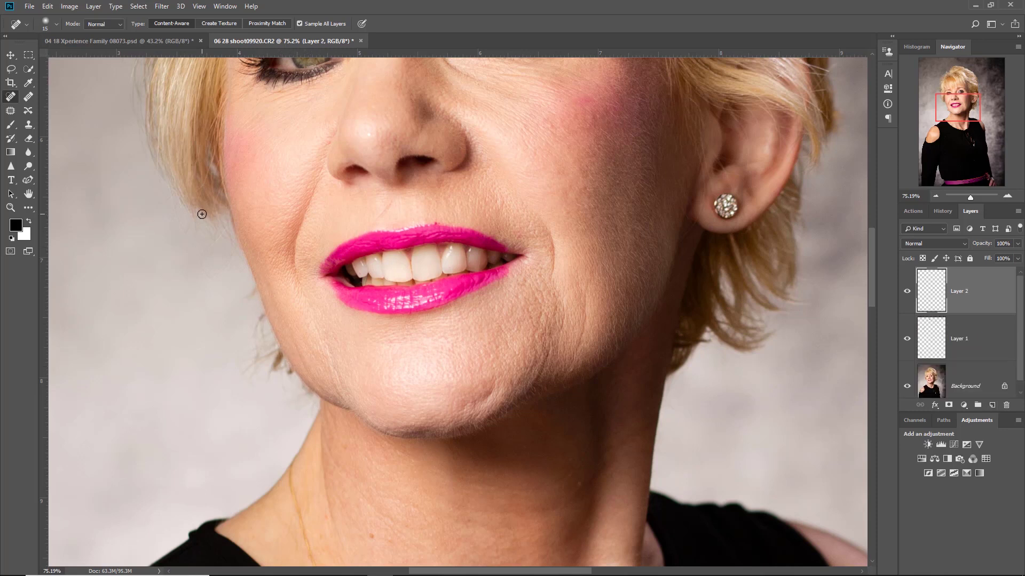
{"action": "key", "text": "p"}
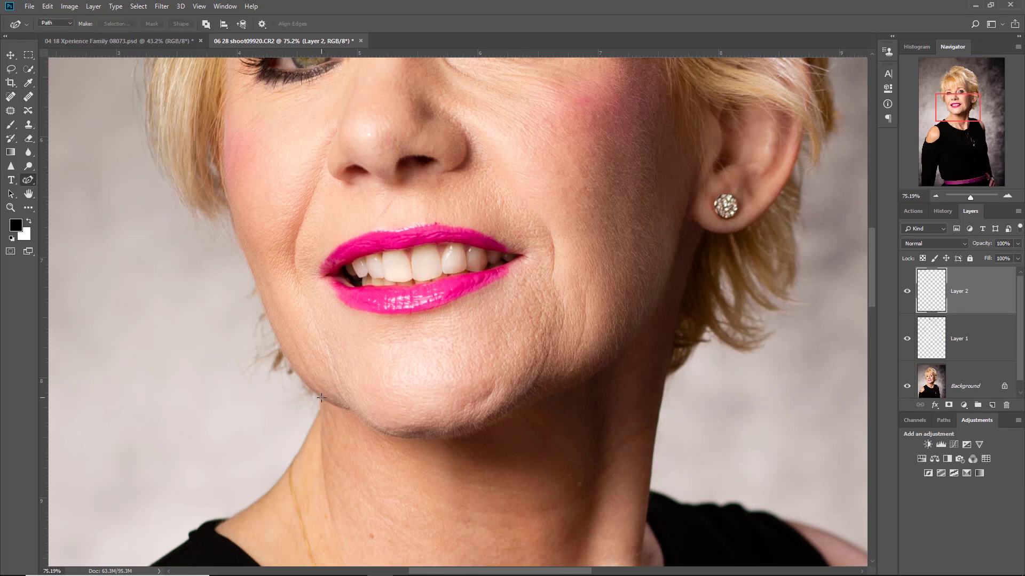
{"action": "left_click", "coordinate": [322, 397]}
{"action": "left_click", "coordinate": [282, 317]}
{"action": "key", "text": "ctrl+z"}
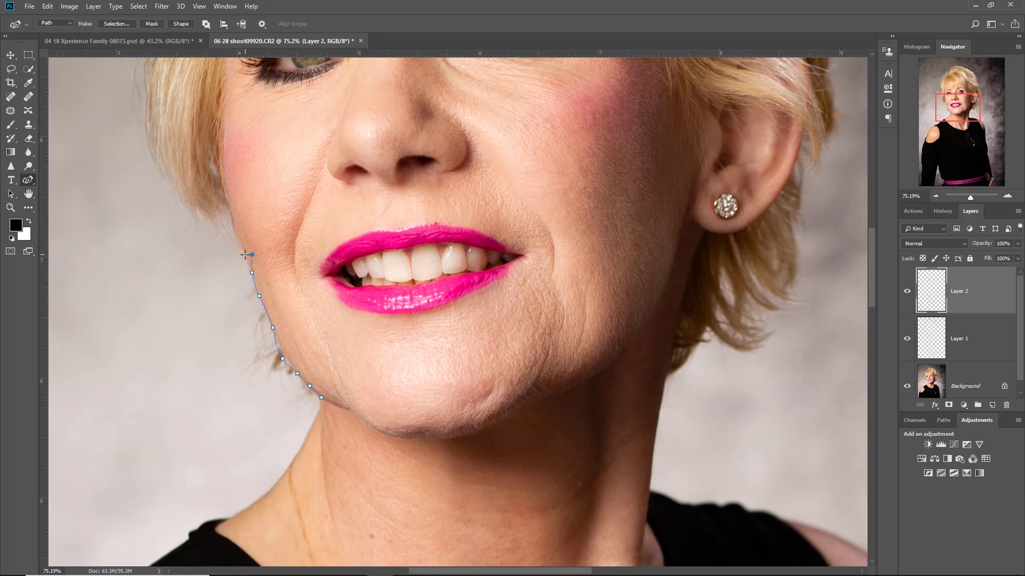
{"action": "mouse_move", "coordinate": [244, 257]}
{"action": "left_mouse_down"}
{"action": "mouse_move", "coordinate": [189, 321]}
{"action": "mouse_move", "coordinate": [251, 394]}
{"action": "left_mouse_up"}
{"action": "left_click", "coordinate": [281, 420]}
{"action": "left_click", "coordinate": [305, 421]}
{"action": "left_click", "coordinate": [315, 421]}
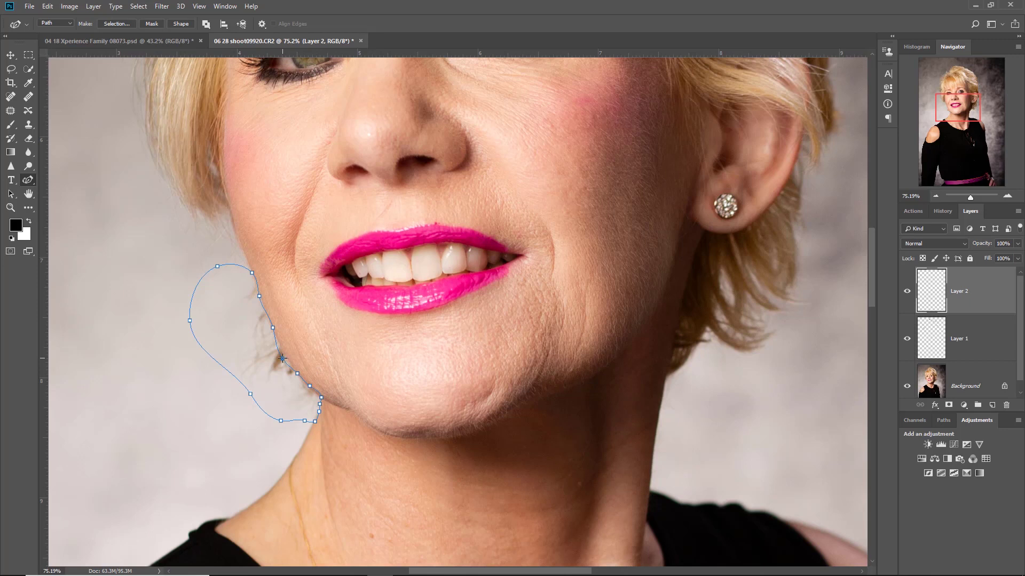
{"action": "left_click_drag", "start_coordinate": [282, 358], "coordinate": [285, 358]}
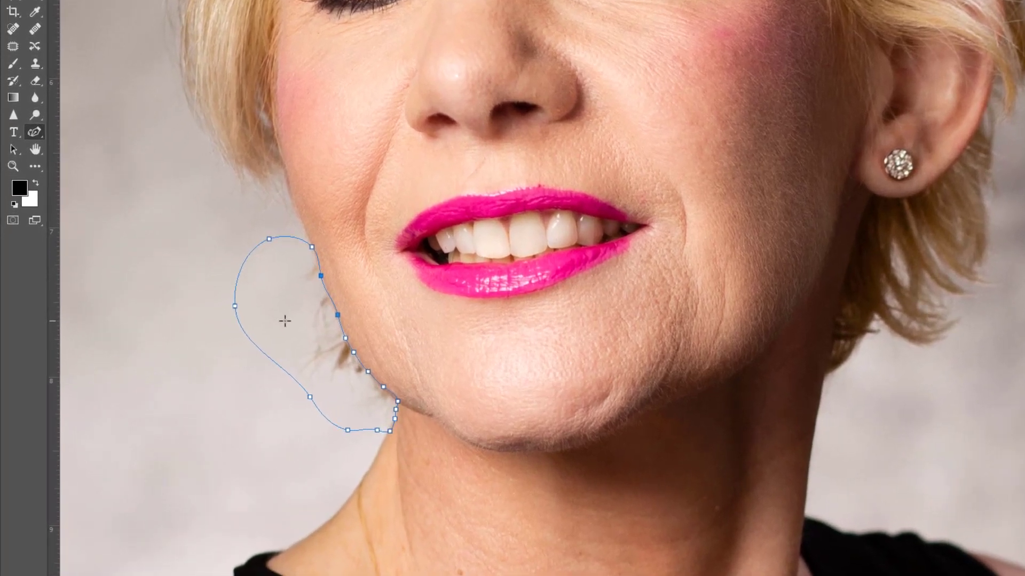
- Convert the jawline path into a new anti-aliased selection with a 1-pixel feather and activate the Clone Stamp tool
{"action": "right_click", "coordinate": [234, 331]}
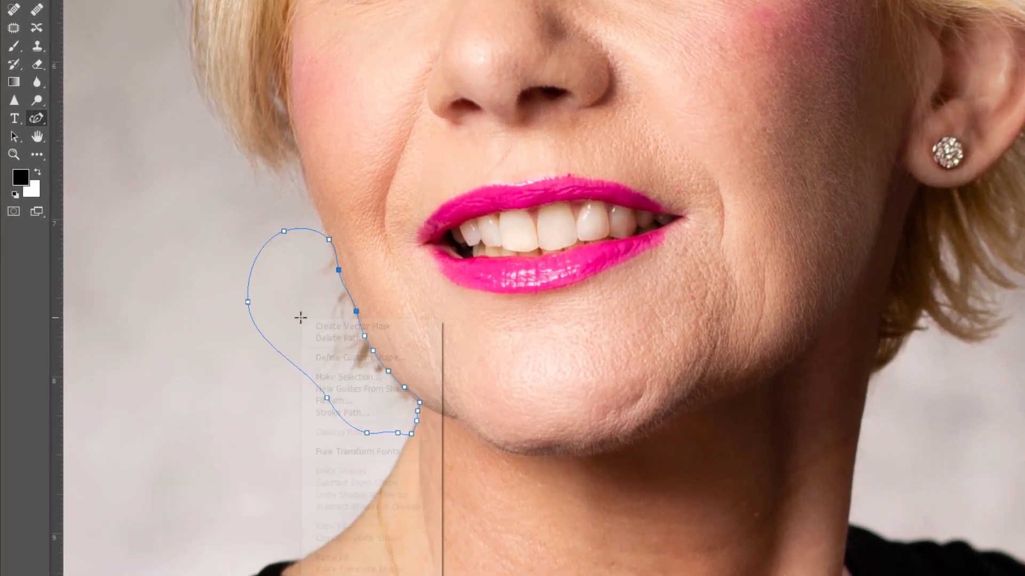
{"action": "left_click", "coordinate": [339, 378]}
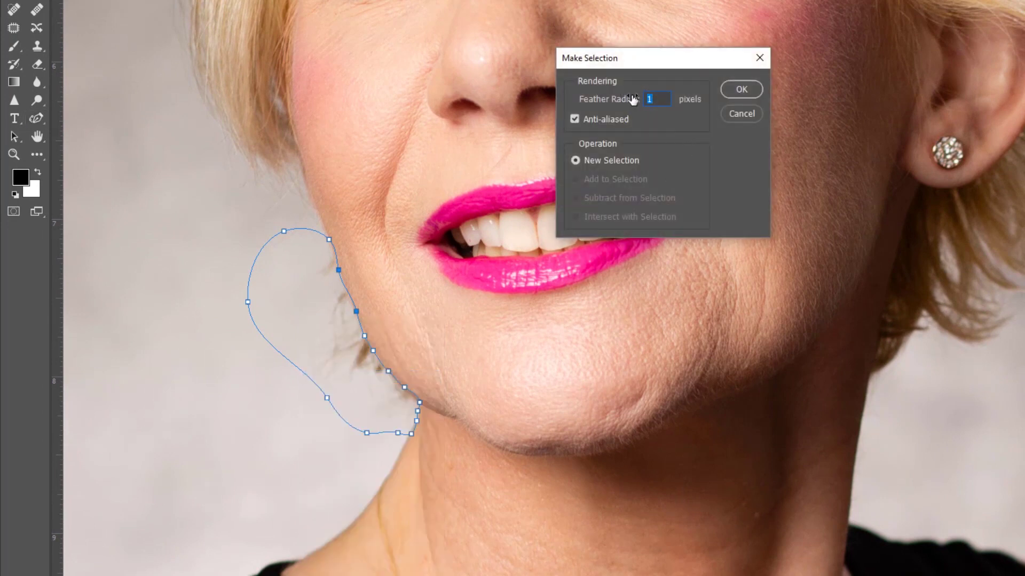
{"action": "left_click", "coordinate": [743, 89]}
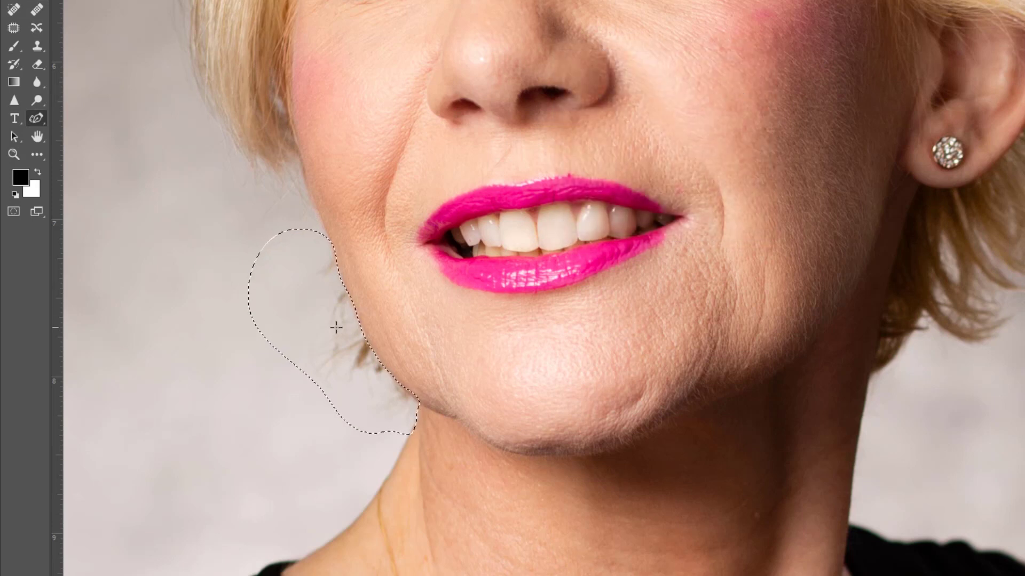
{"action": "key", "text": "s"}
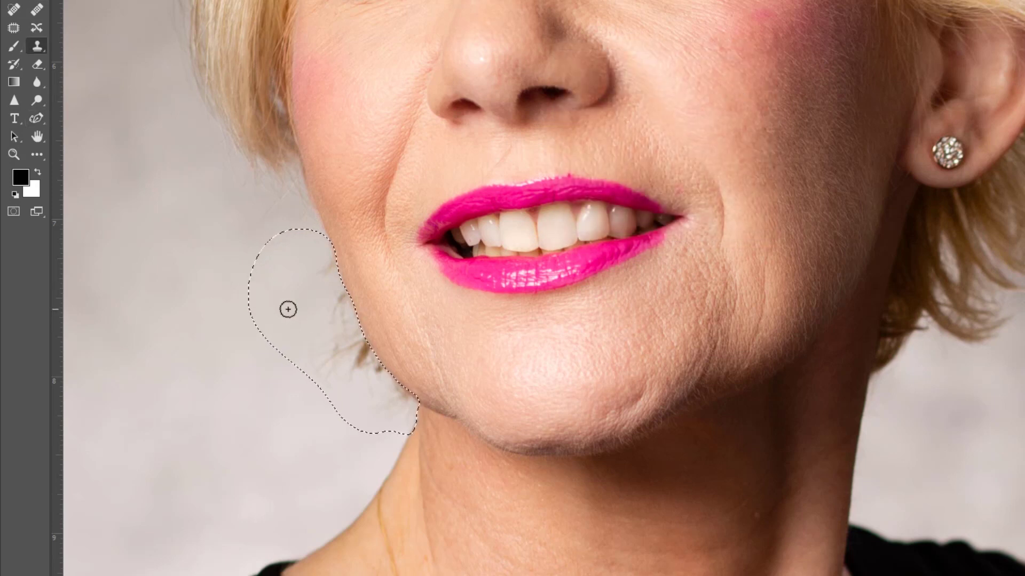
- Enlarge the clone brush, clone clean background over the stray hairs inside the jawline selection, and deselect
{"action": "key", "text": "bracketright"}
{"action": "key", "text": "bracketright"}
{"action": "left_click", "coordinate": [282, 281], "text": "alt"}
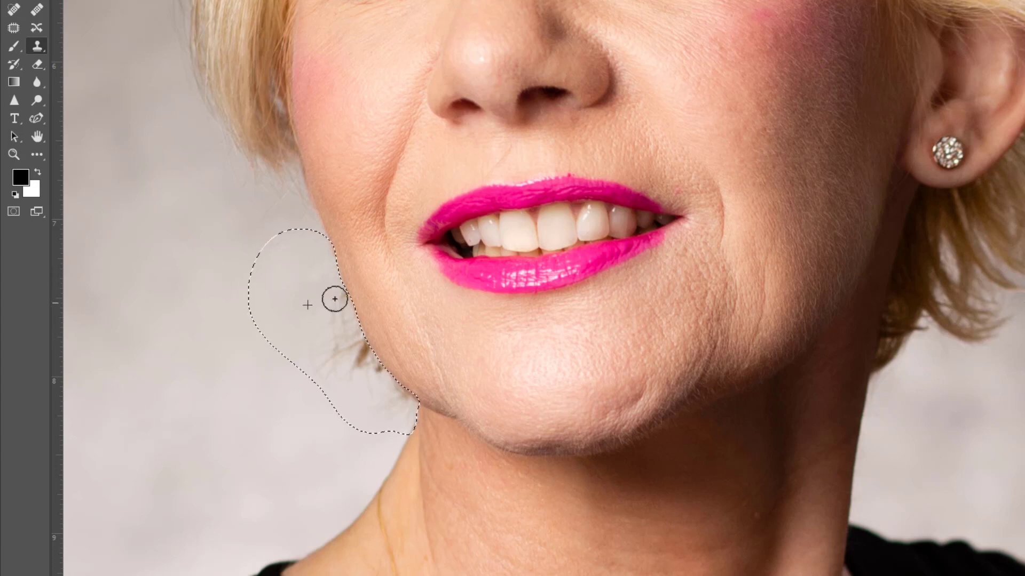
{"action": "left_click_drag", "start_coordinate": [335, 301], "coordinate": [331, 305]}
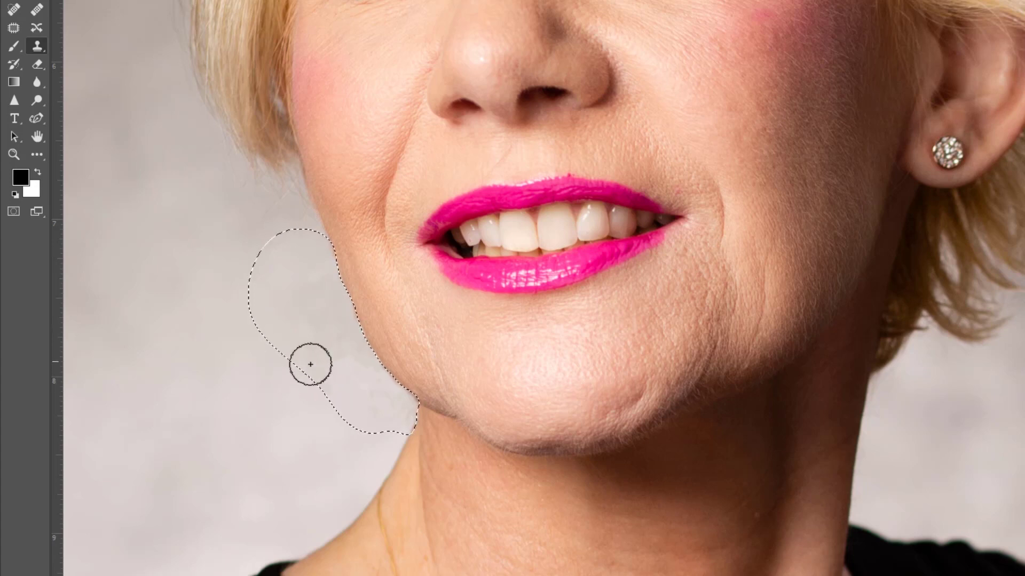
{"action": "left_click_drag", "start_coordinate": [338, 333], "coordinate": [321, 288]}
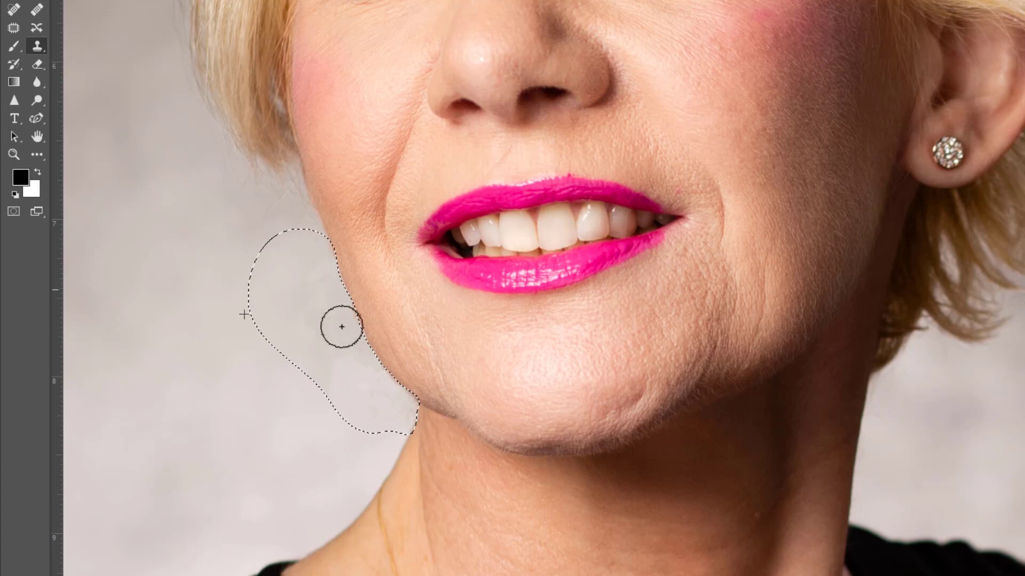
{"action": "left_click_drag", "start_coordinate": [378, 394], "coordinate": [384, 384]}
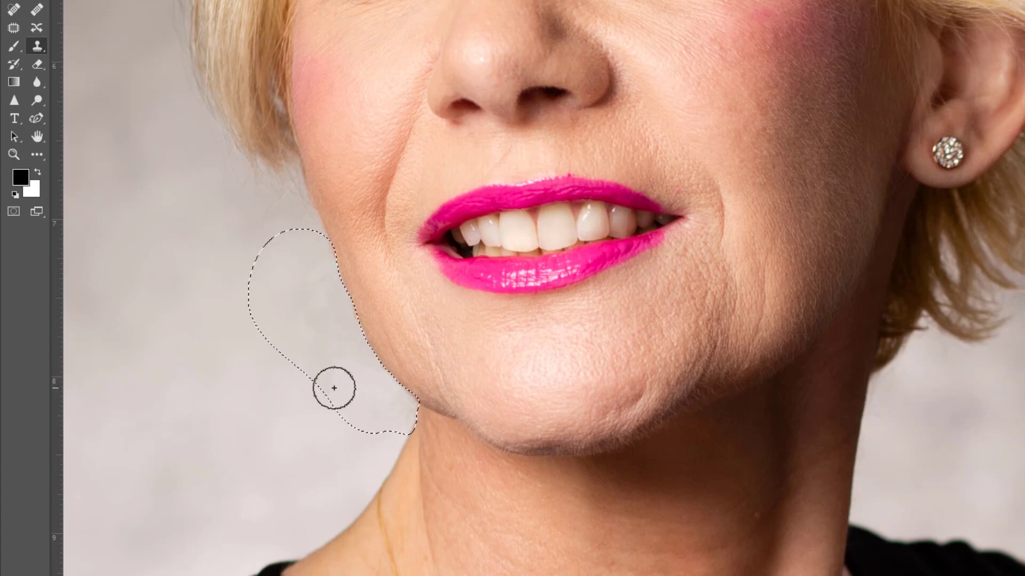
{"action": "left_click", "coordinate": [301, 401], "text": "alt"}
{"action": "left_click", "coordinate": [387, 388]}
{"action": "key", "text": "ctrl+d"}
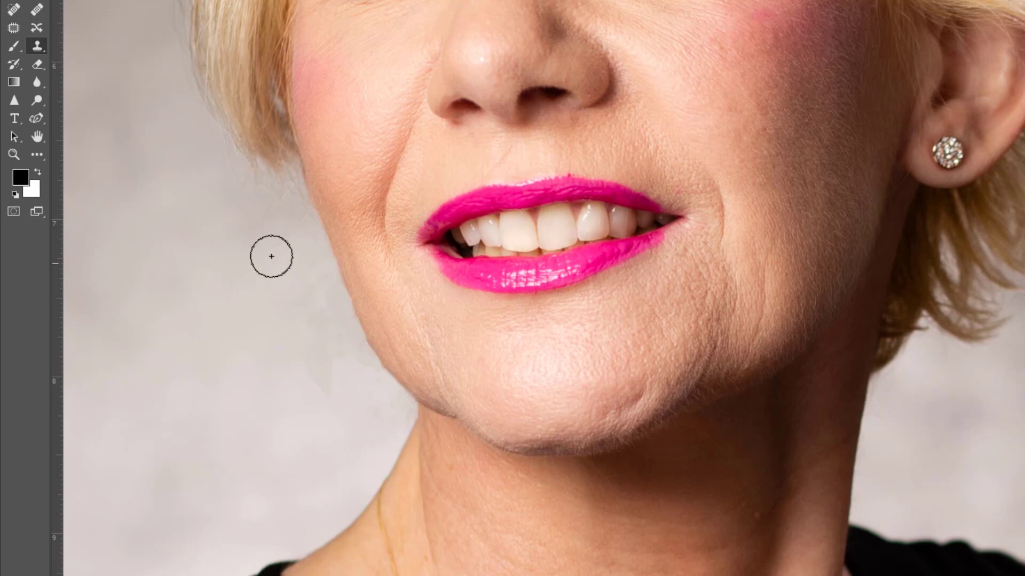
- Sample clean backdrop with a larger clone brush and blend the blotchy patch beside the left jawline
{"action": "scroll", "coordinate": [266, 261], "scroll_direction": "down", "scroll_amount": 5}
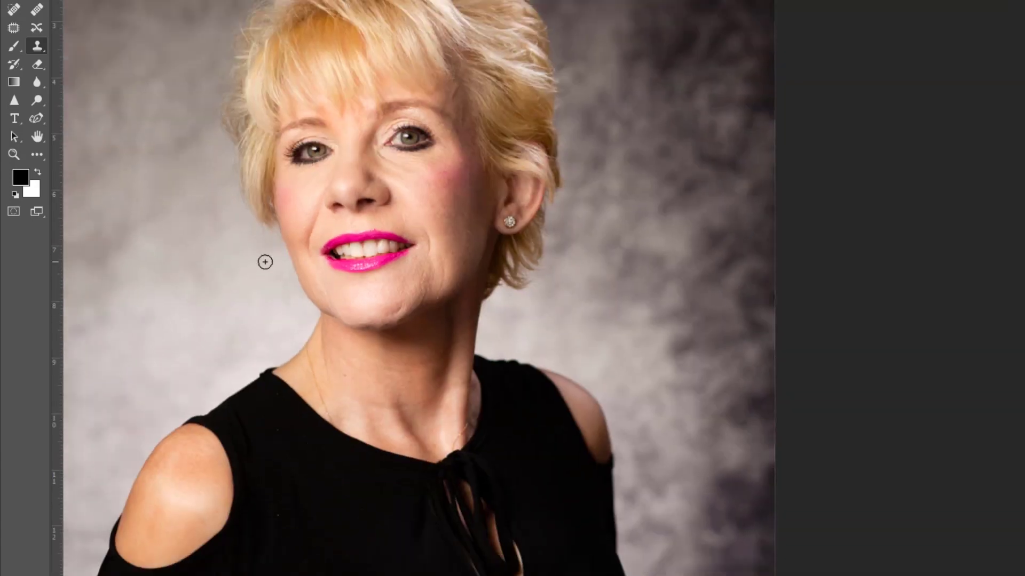
{"action": "scroll", "coordinate": [267, 299], "scroll_direction": "up", "scroll_amount": 5}
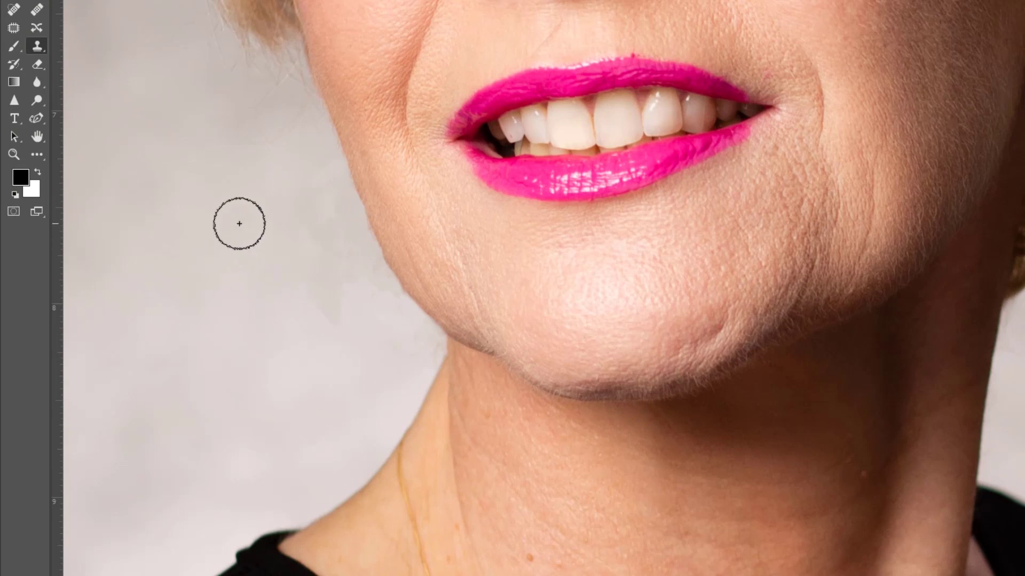
{"action": "key", "text": "bracketright"}
{"action": "key", "text": "bracketright"}
{"action": "key", "text": "bracketright"}
{"action": "left_click", "coordinate": [242, 224], "text": "alt"}
{"action": "mouse_move", "coordinate": [288, 271]}
{"action": "left_mouse_down"}
{"action": "mouse_move", "coordinate": [322, 311]}
{"action": "mouse_move", "coordinate": [350, 283]}
{"action": "mouse_move", "coordinate": [338, 284]}
{"action": "left_mouse_up"}
{"action": "key", "text": "bracketleft"}
{"action": "key", "text": "bracketleft"}
{"action": "key", "text": "bracketleft"}
- Toggle Layer 2's visibility to compare the jawline before and after the cloning
{"action": "scroll", "coordinate": [265, 299], "scroll_direction": "down", "scroll_amount": 5}
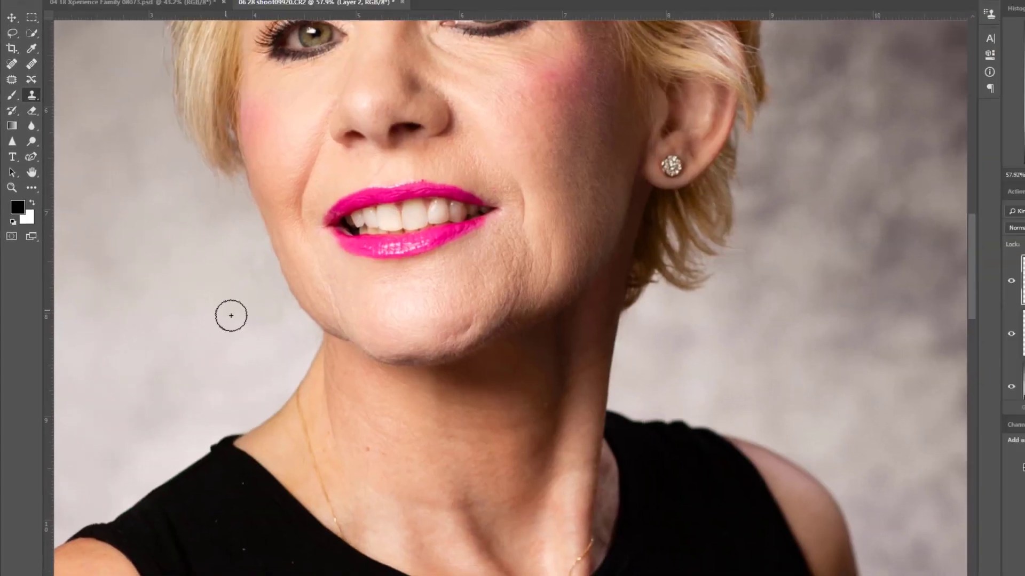
{"action": "scroll", "coordinate": [231, 316], "scroll_direction": "down", "scroll_amount": 2}
{"action": "left_click_drag", "start_coordinate": [221, 305], "coordinate": [377, 341]}
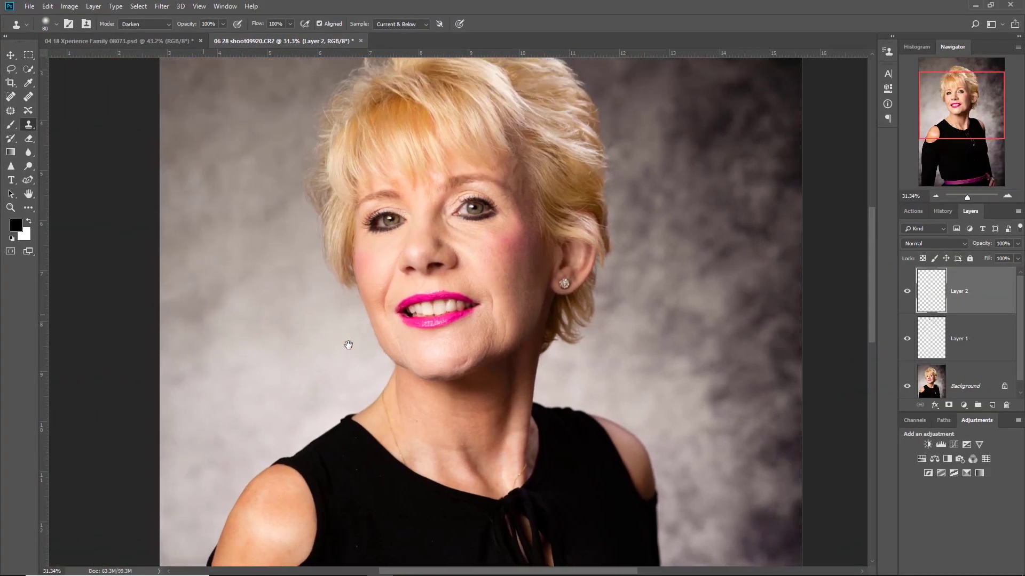
{"action": "scroll", "coordinate": [377, 340], "scroll_direction": "up", "scroll_amount": 1}
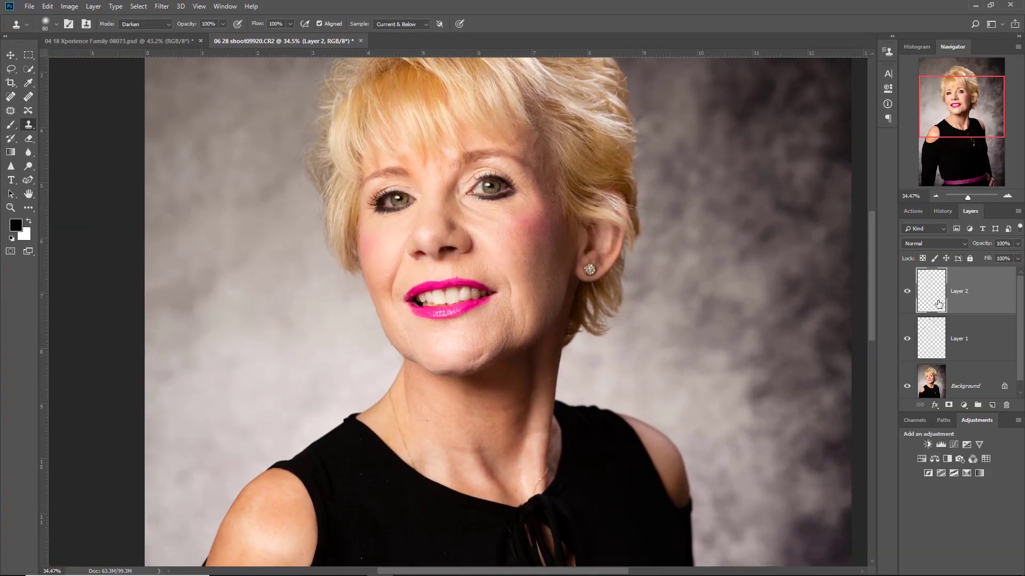
{"action": "left_click", "coordinate": [908, 293]}
{"action": "left_click", "coordinate": [908, 293]}
{"action": "left_click", "coordinate": [909, 294]}
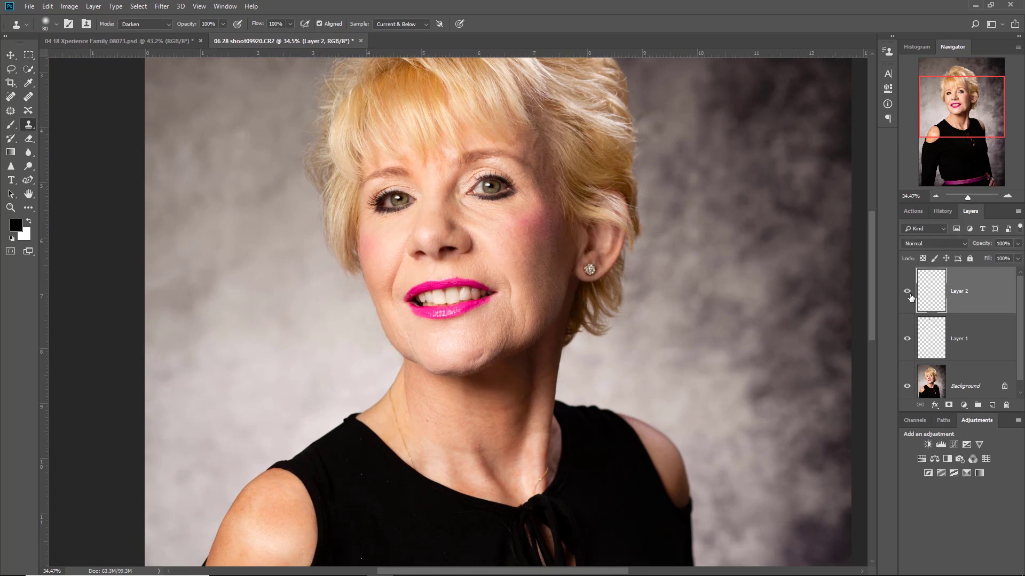
- Toggle Layer 1's visibility to compare the flyaway hairs around the whole head before and after healing
{"action": "left_click", "coordinate": [907, 338]}
{"action": "left_click", "coordinate": [907, 339]}
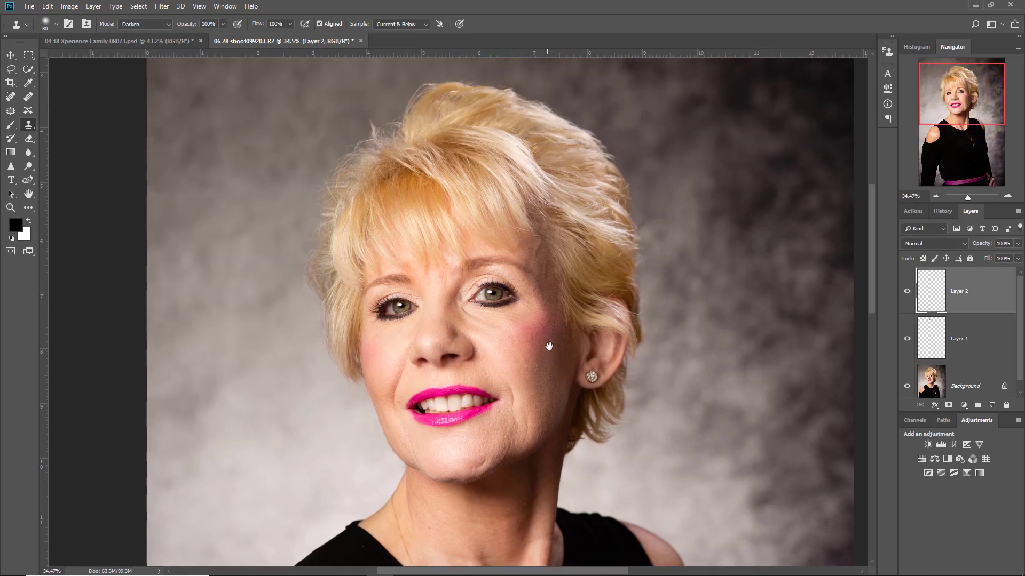
{"action": "left_click_drag", "start_coordinate": [554, 244], "coordinate": [554, 348]}
{"action": "left_click", "coordinate": [907, 341]}
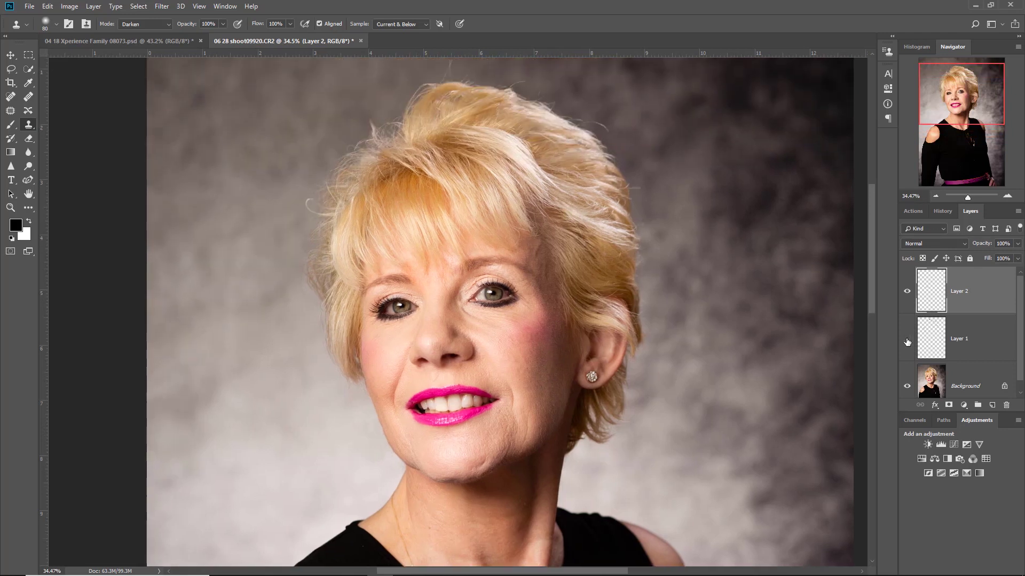
{"action": "left_click", "coordinate": [907, 341]}
{"action": "left_click", "coordinate": [907, 340]}
{"action": "left_click", "coordinate": [907, 340]}
{"action": "scroll", "coordinate": [559, 342], "scroll_direction": "down", "scroll_amount": 4}
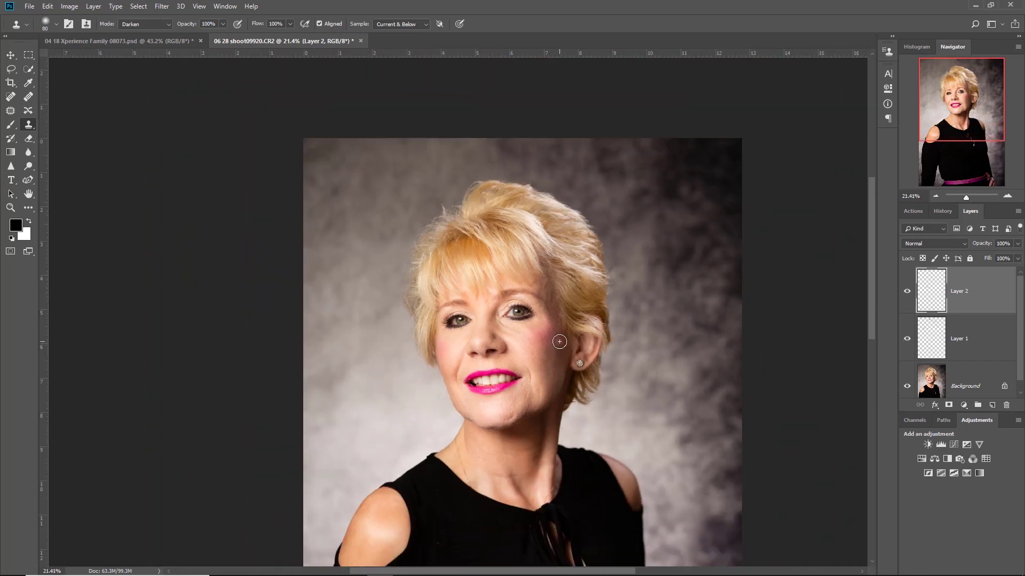
- Try cloning in Darken mode on the cheek below the right-hand eye, and undo the test strokes
{"action": "scroll", "coordinate": [559, 342], "scroll_direction": "up", "scroll_amount": 4}
{"action": "scroll", "coordinate": [560, 342], "scroll_direction": "up", "scroll_amount": 1}
{"action": "key", "text": "space"}
{"action": "left_click_drag", "start_coordinate": [493, 347], "coordinate": [526, 373]}
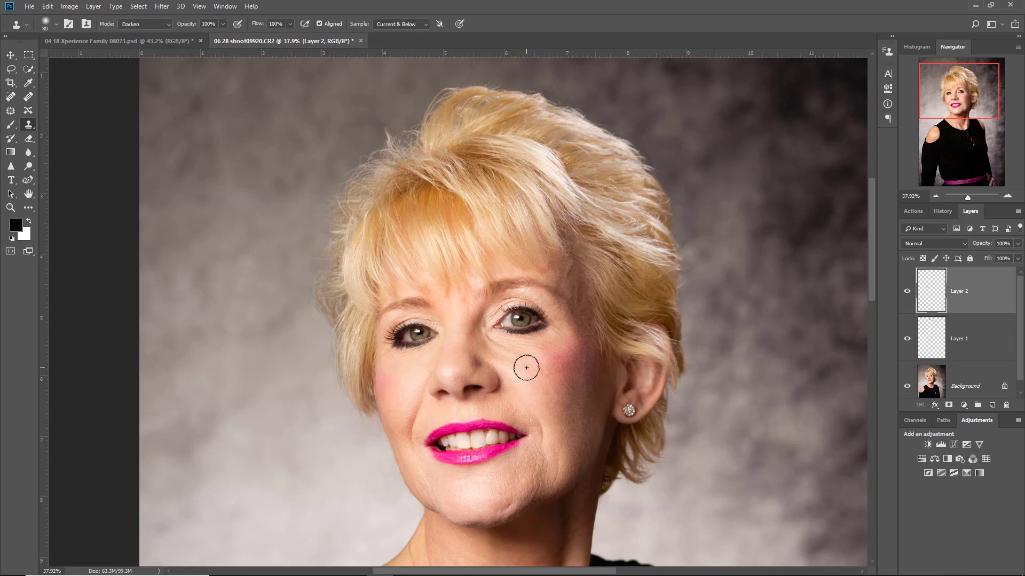
{"action": "left_click", "coordinate": [531, 344]}
{"action": "scroll", "coordinate": [531, 344], "scroll_direction": "up", "scroll_amount": 3}
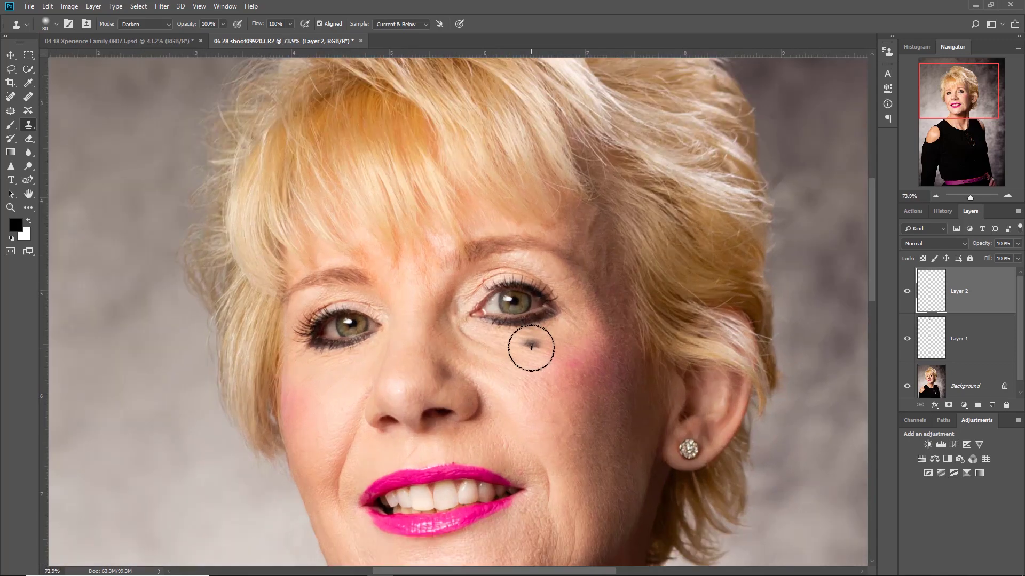
{"action": "scroll", "coordinate": [531, 347], "scroll_direction": "up", "scroll_amount": 1}
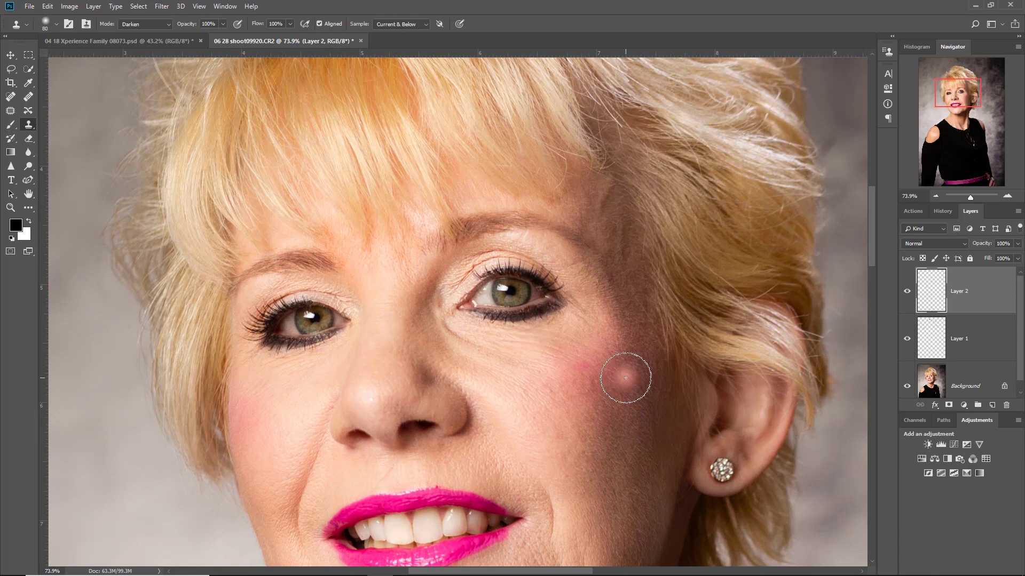
{"action": "left_click", "coordinate": [724, 387]}
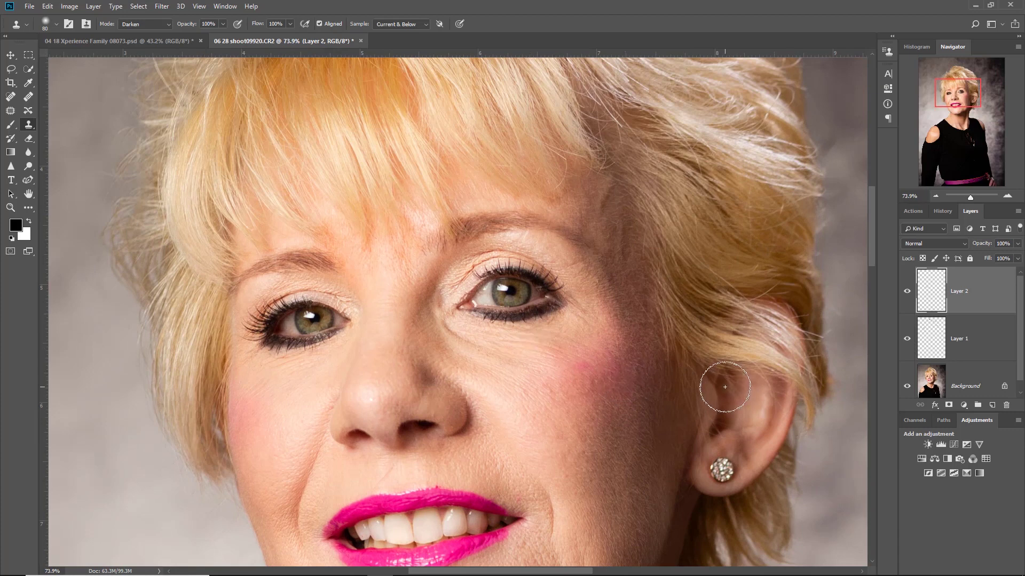
{"action": "left_click", "coordinate": [725, 386]}
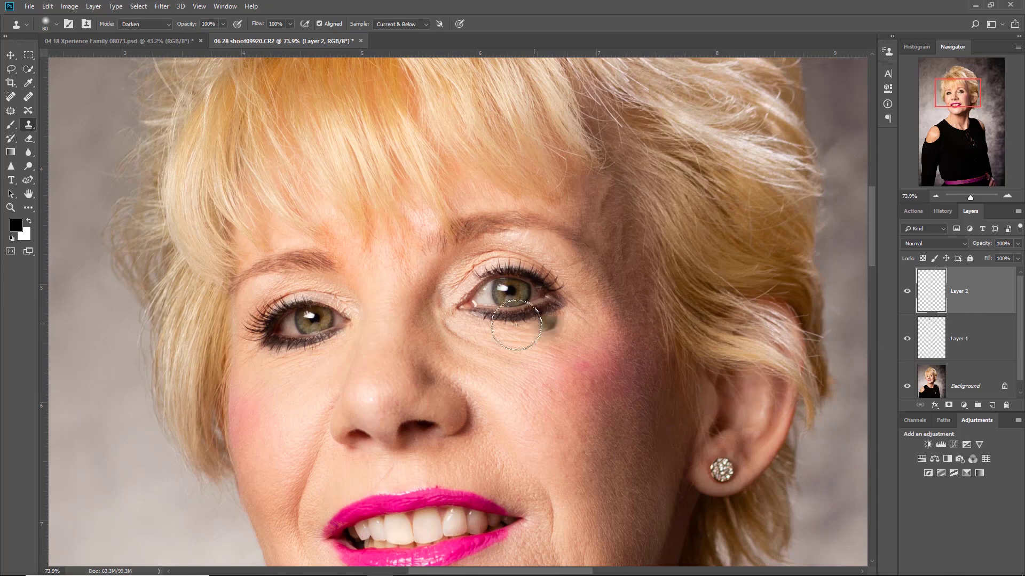
{"action": "key", "text": "ctrl+z"}
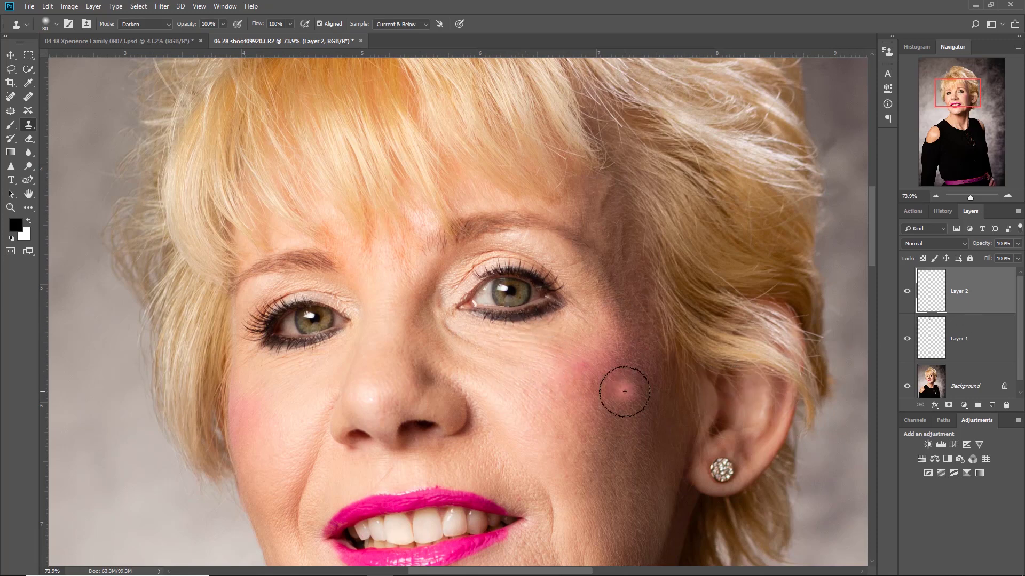
- Reduce the clone brush to 10 px and clone neighbouring hair over light strands within the crown of the hair
{"action": "left_click_drag", "start_coordinate": [544, 166], "coordinate": [547, 354]}
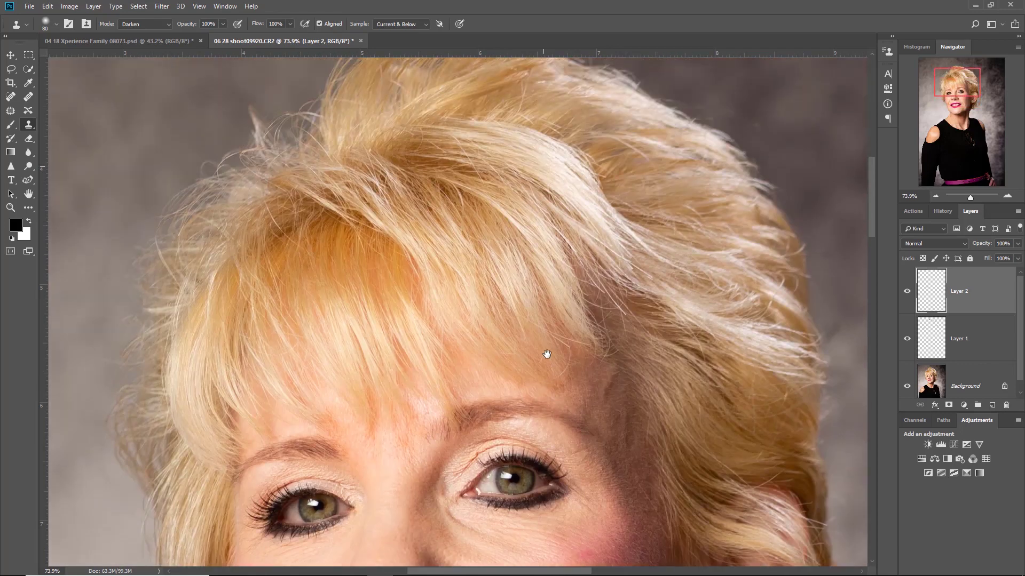
{"action": "left_click_drag", "start_coordinate": [542, 228], "coordinate": [502, 379]}
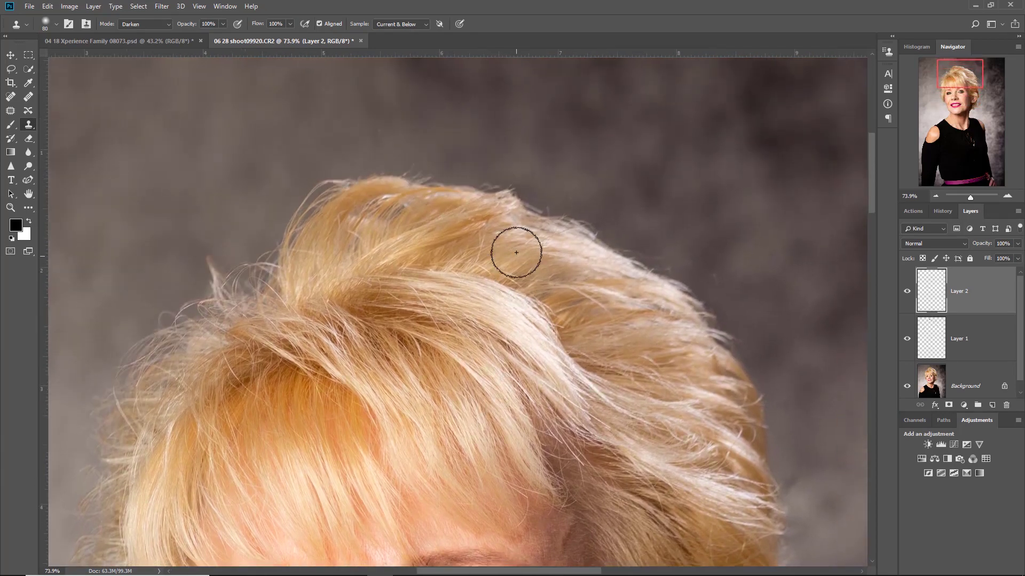
{"action": "scroll", "coordinate": [516, 252], "scroll_direction": "up", "scroll_amount": 3}
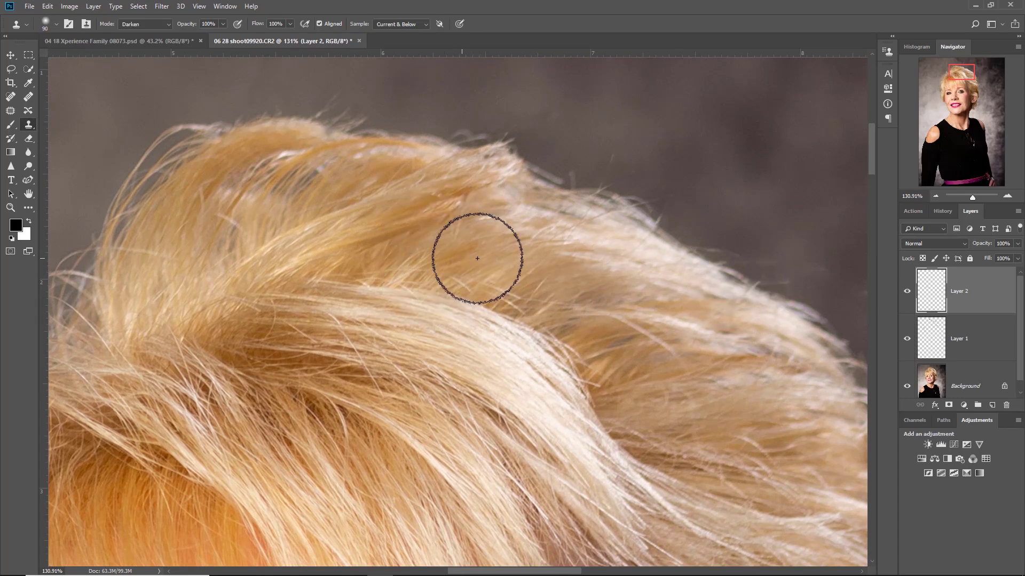
{"action": "key", "text": "bracketleft"}
{"action": "key", "text": "bracketleft"}
{"action": "key", "text": "bracketleft"}
{"action": "key", "text": "bracketleft"}
{"action": "key", "text": "bracketleft"}
{"action": "key", "text": "bracketleft"}
{"action": "key", "text": "bracketleft"}
{"action": "key", "text": "bracketleft"}
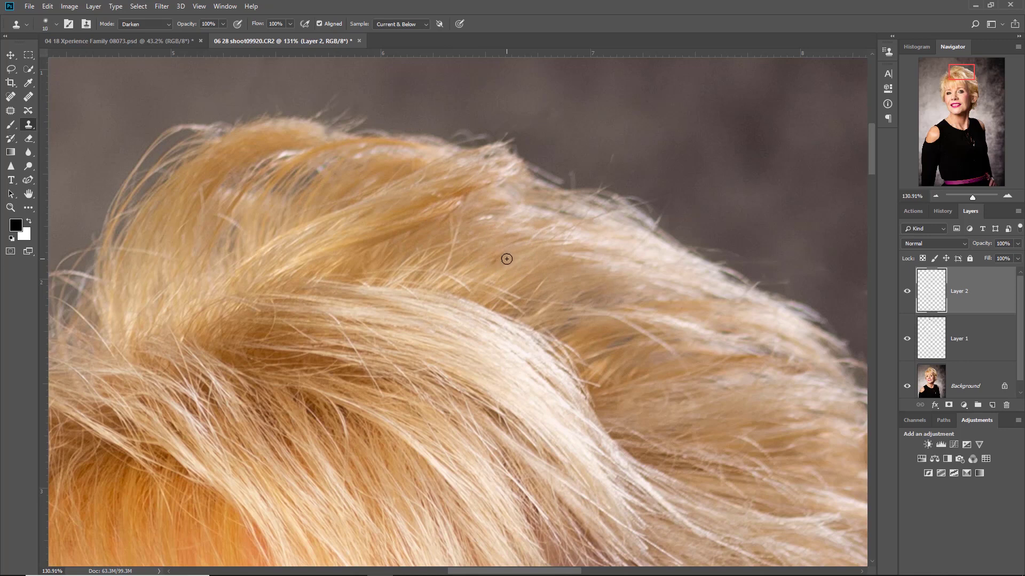
{"action": "left_click", "coordinate": [619, 329], "text": "alt"}
{"action": "left_click", "coordinate": [631, 333]}
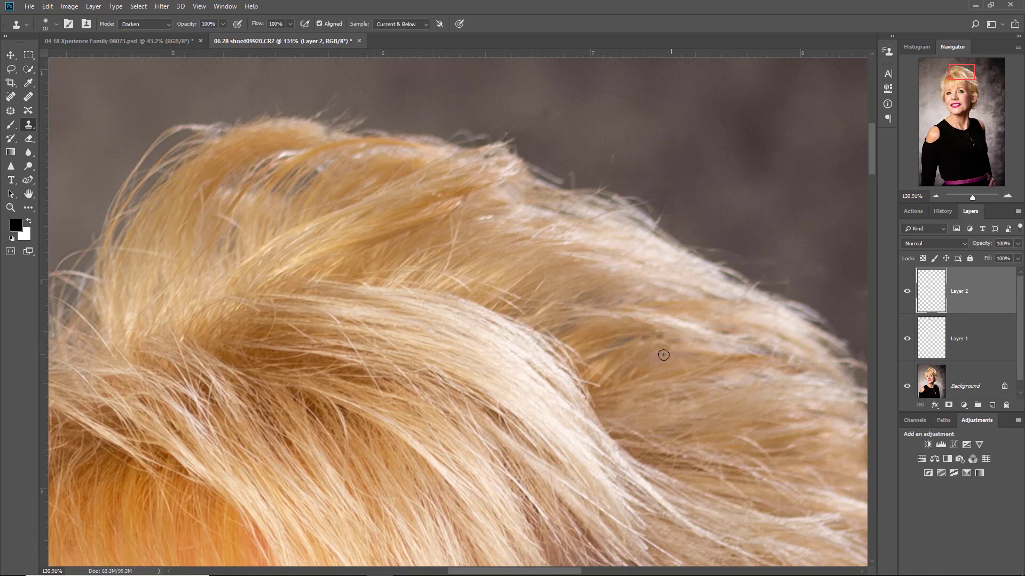
{"action": "left_click", "coordinate": [629, 338], "text": "alt"}
{"action": "left_click", "coordinate": [647, 336]}
{"action": "scroll", "coordinate": [495, 300], "scroll_direction": "down", "scroll_amount": 3}
{"action": "scroll", "coordinate": [495, 301], "scroll_direction": "down", "scroll_amount": 3}
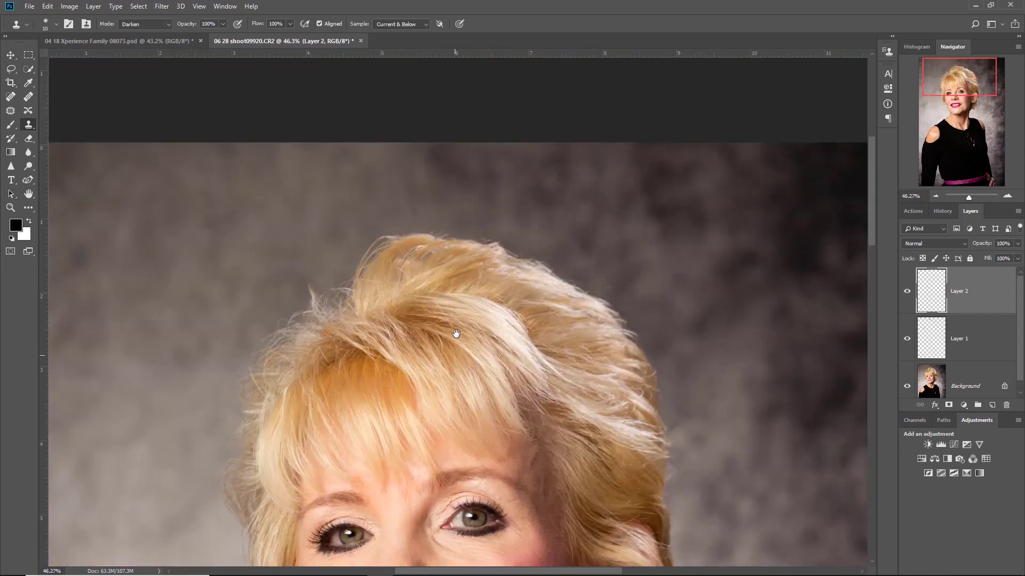
{"action": "left_click_drag", "start_coordinate": [451, 351], "coordinate": [464, 164]}
{"action": "left_click_drag", "start_coordinate": [450, 353], "coordinate": [447, 373]}
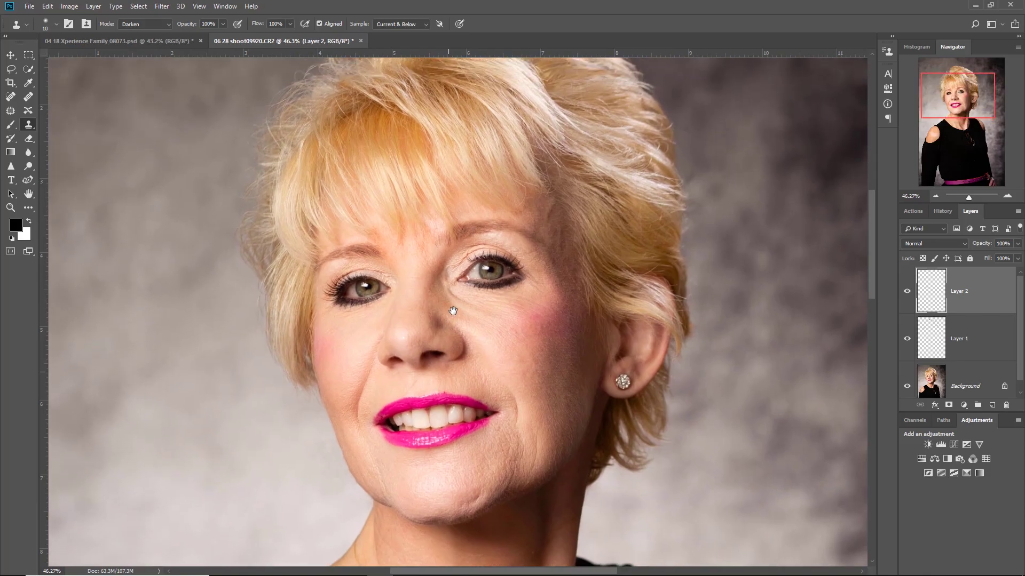